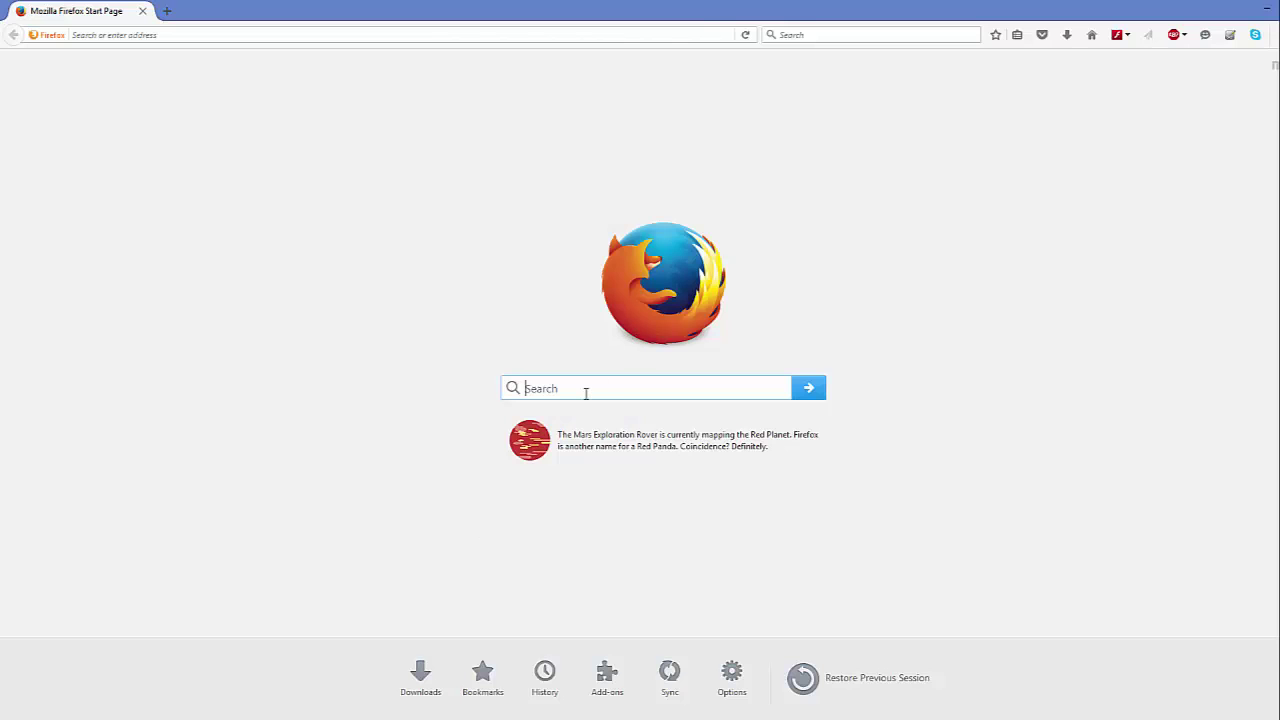
Search the web for "node js download" and open the nodejs.org download page from the results.
{"action": "type", "text": "node"}
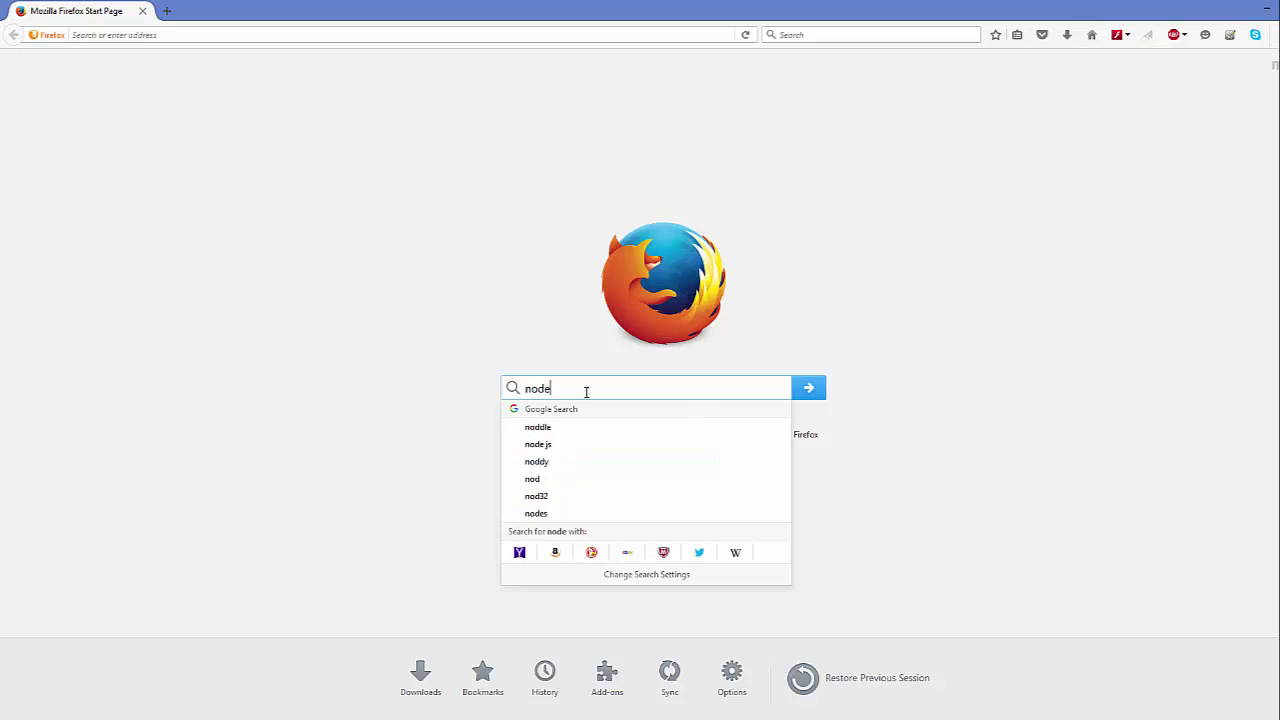
{"action": "key", "text": "Down"}
{"action": "key", "text": "Down"}
{"action": "key", "text": "Up"}
{"action": "key", "text": "Down"}
{"action": "key", "text": "Down"}
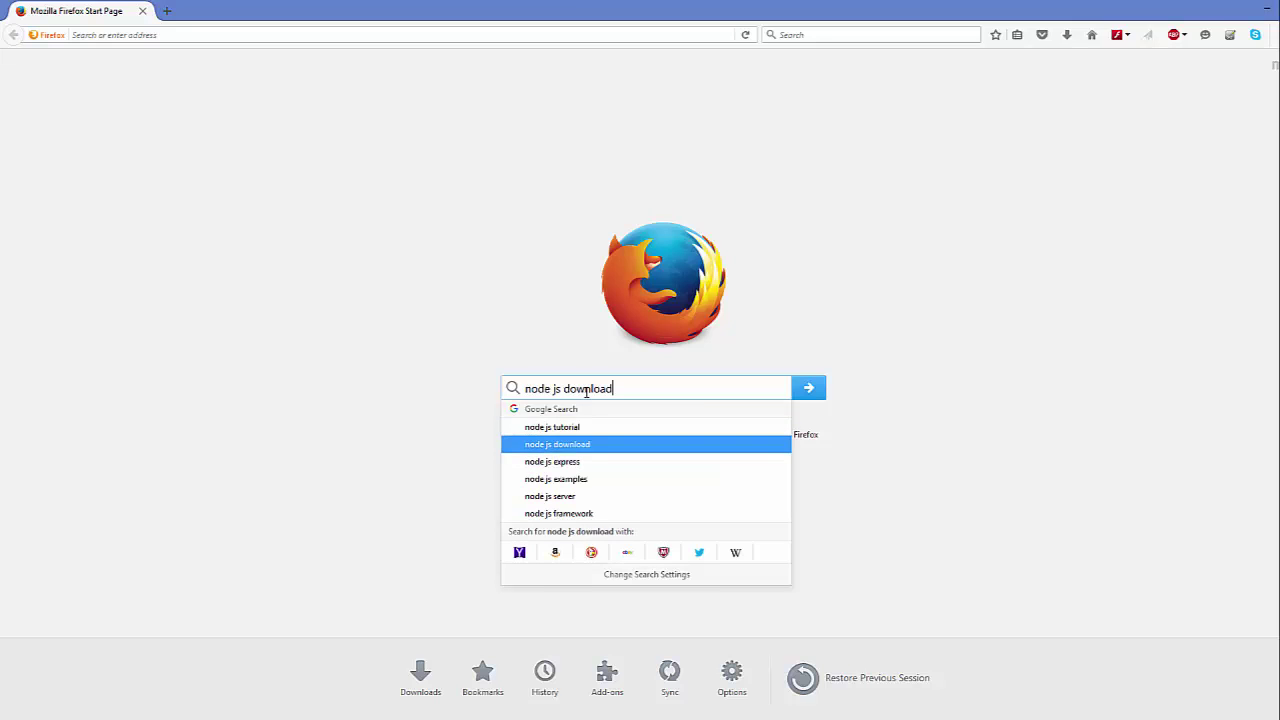
{"action": "key", "text": "Return"}
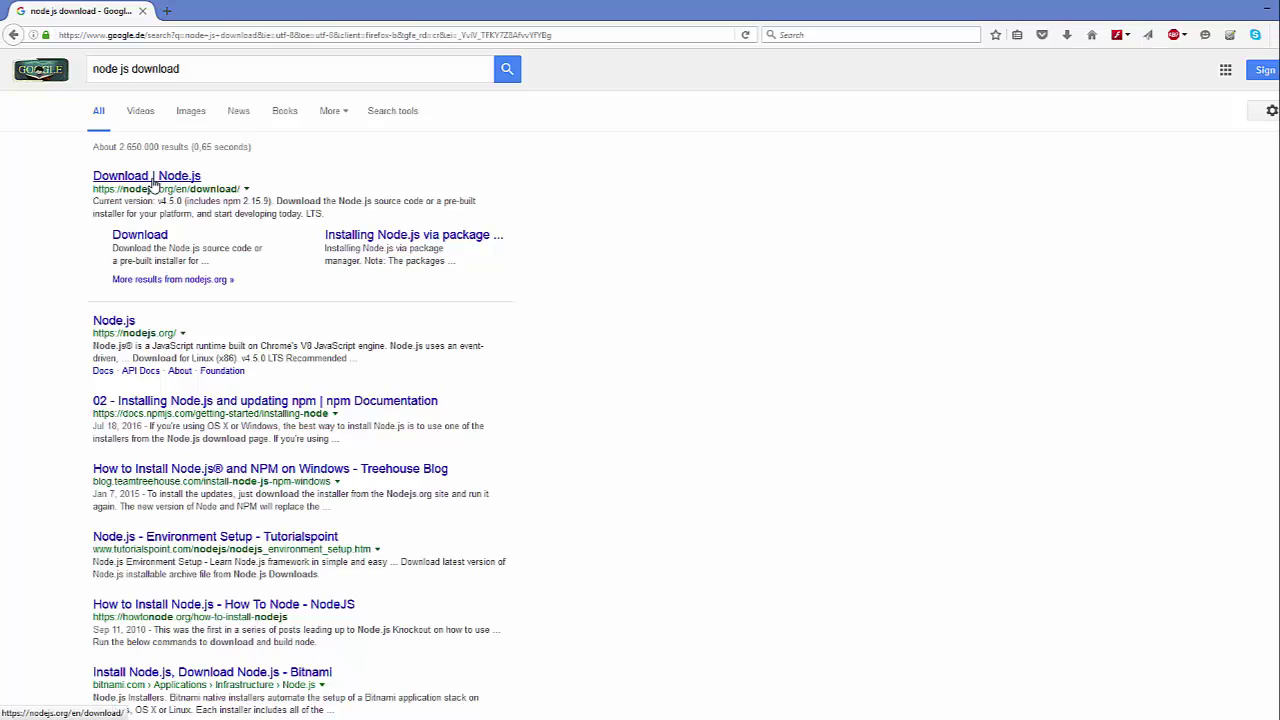
{"action": "left_click", "coordinate": [147, 179]}
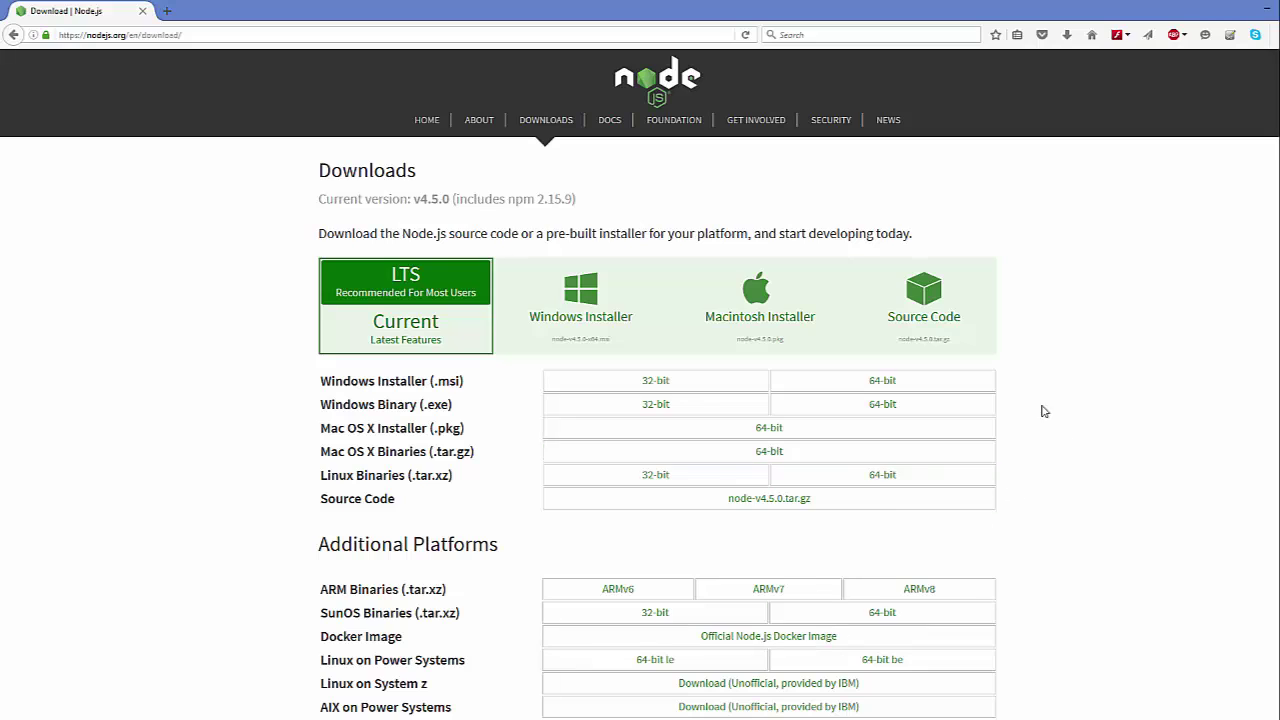
From the Node.js home page, download the v6.5.0 Current Windows installer and save it as node-v6.5.0-x64.msi in the general folder.
{"action": "left_click", "coordinate": [643, 87]}
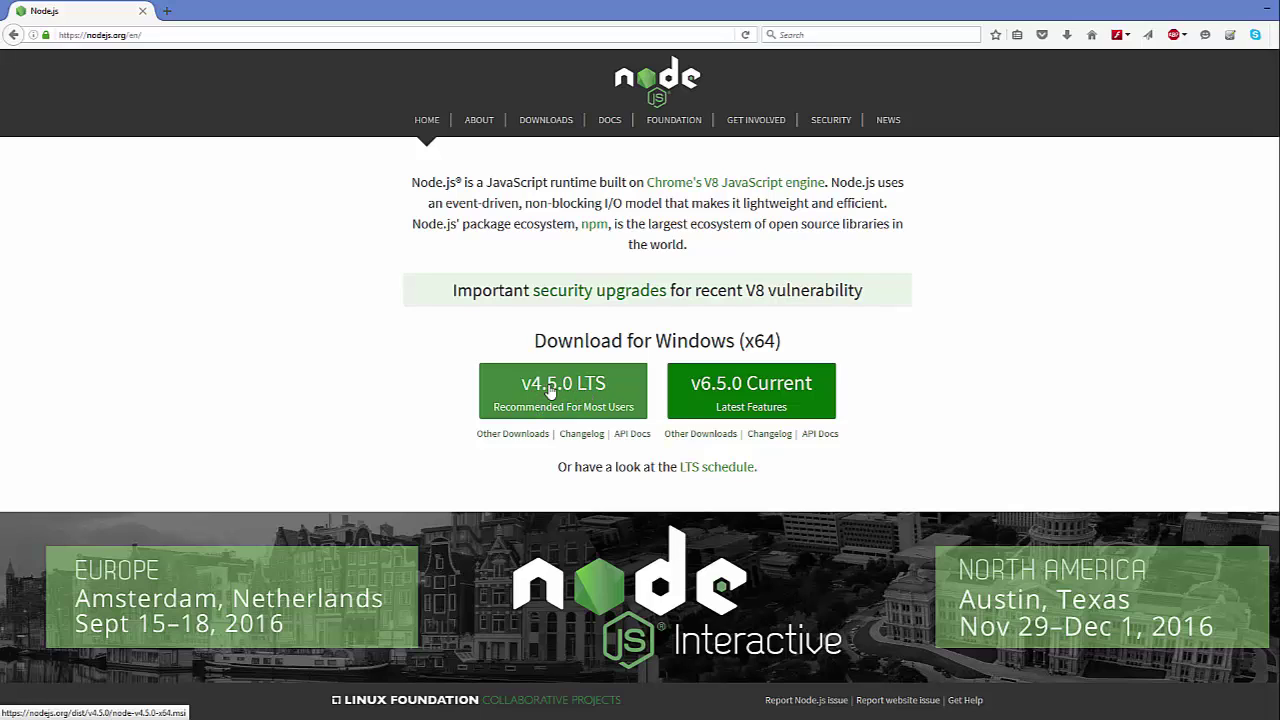
{"action": "left_click", "coordinate": [738, 396]}
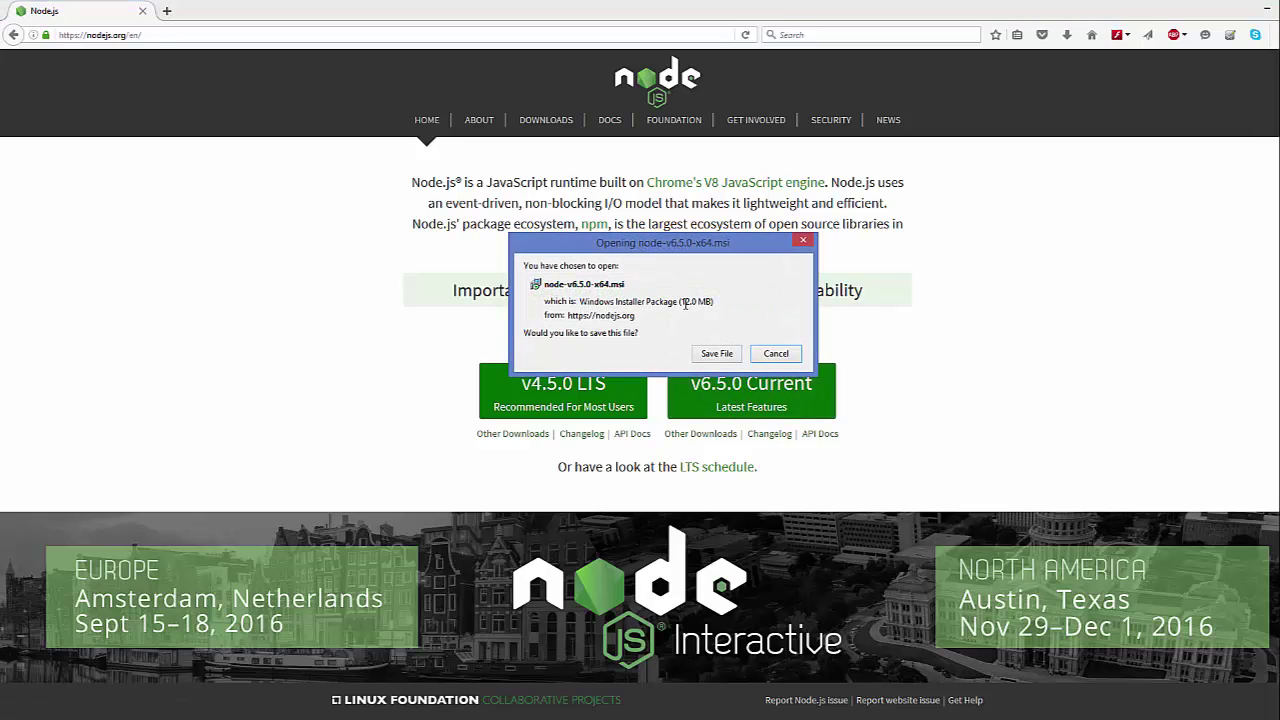
{"action": "left_click_drag", "start_coordinate": [681, 302], "coordinate": [697, 304]}
{"action": "left_click", "coordinate": [716, 353]}
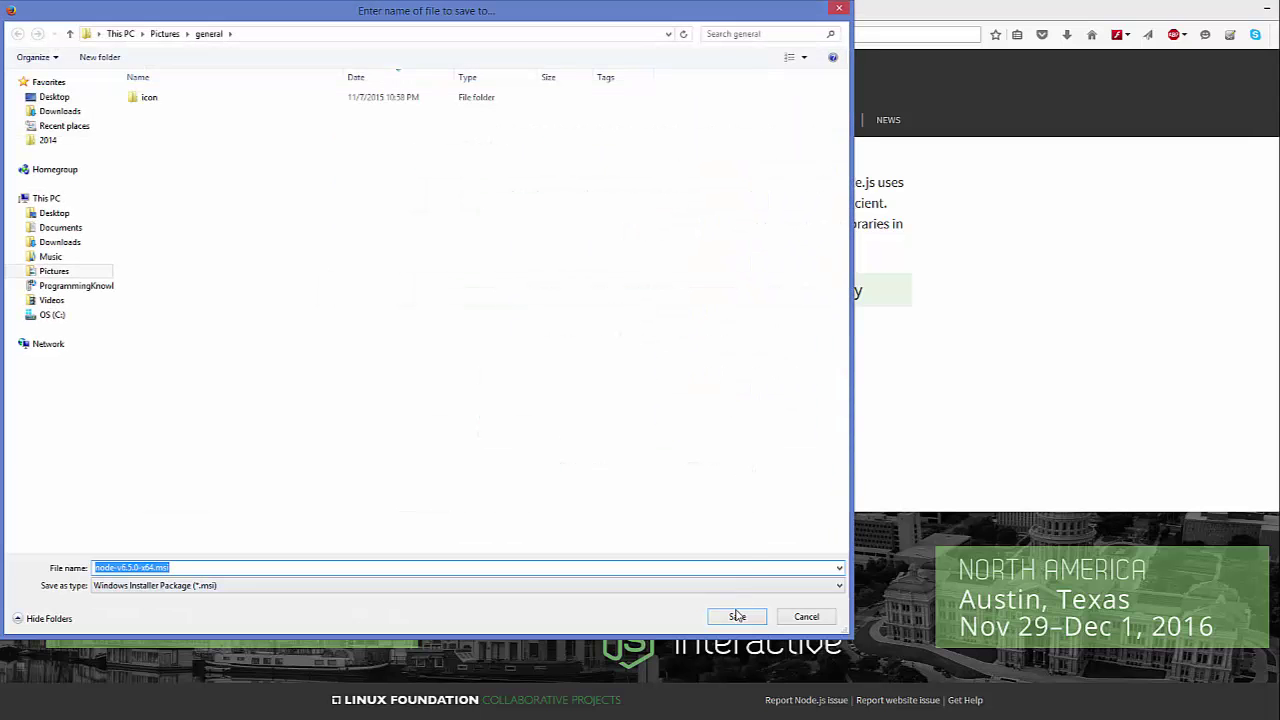
{"action": "left_click", "coordinate": [737, 616]}
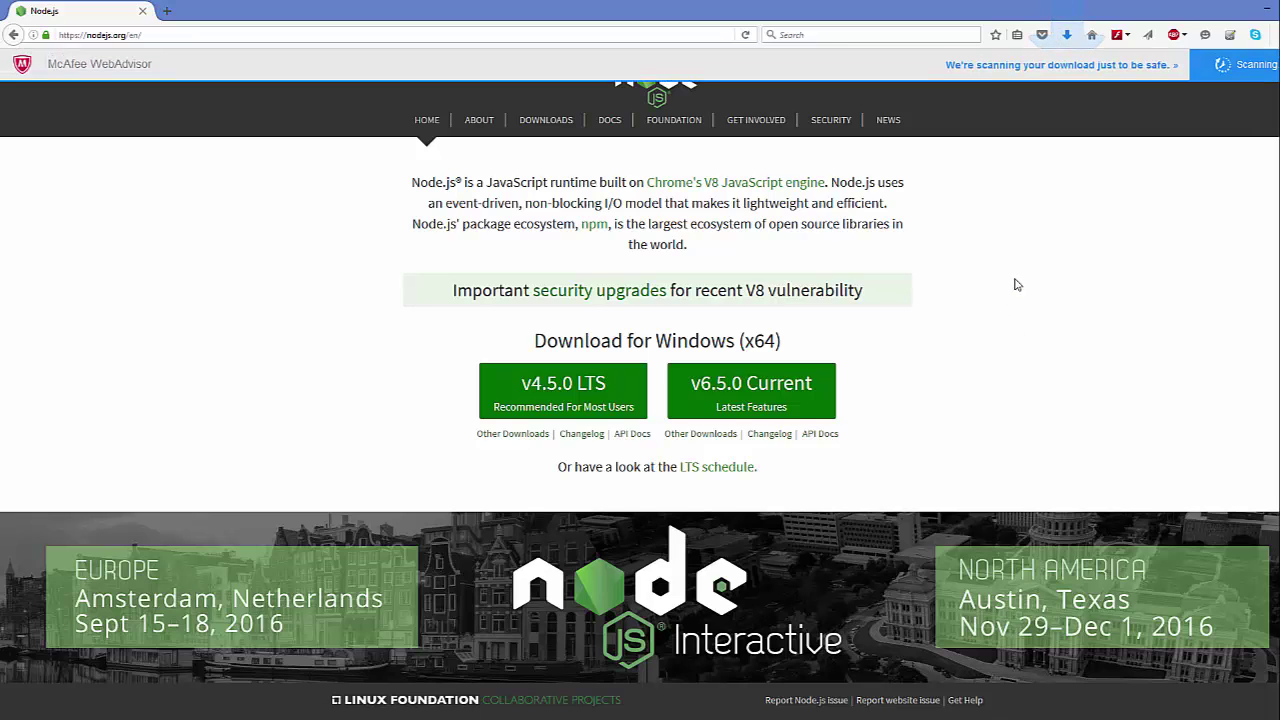
Launch the downloaded node-v6.5.0-x64.msi, minimize the browser and proceed past the setup wizard's welcome page.
{"action": "left_click", "coordinate": [1067, 37]}
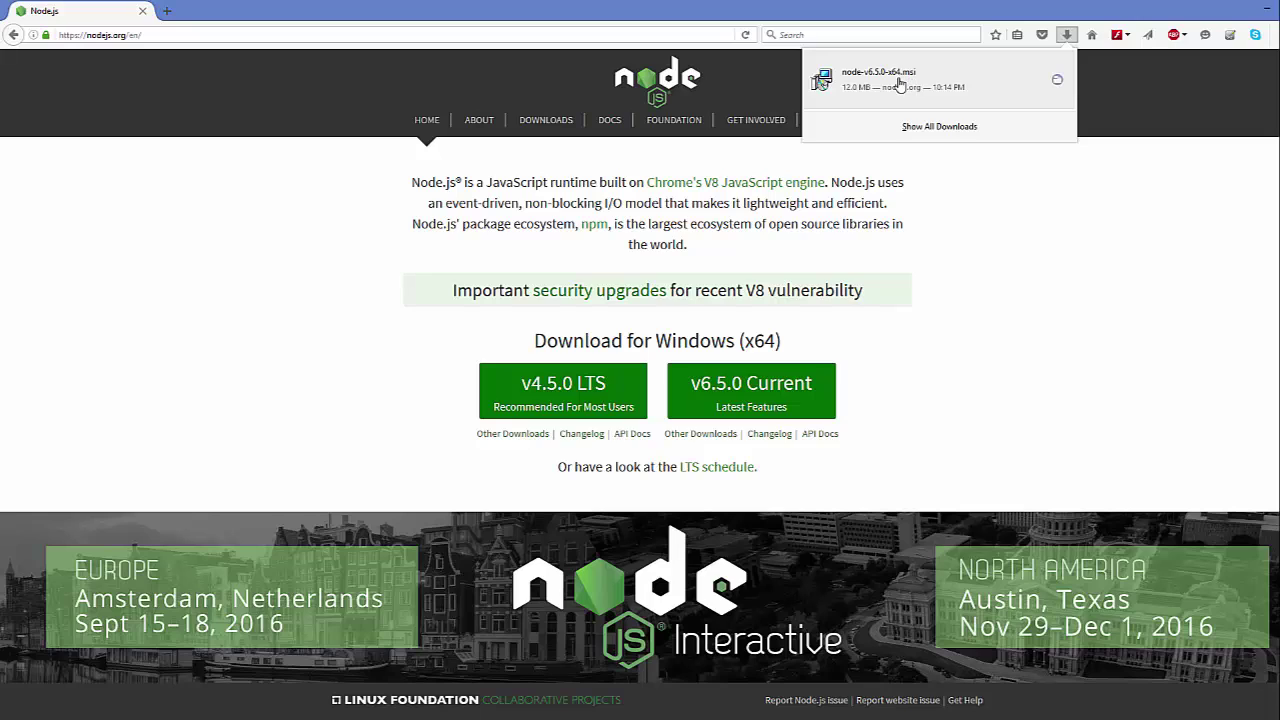
{"action": "left_click", "coordinate": [899, 80]}
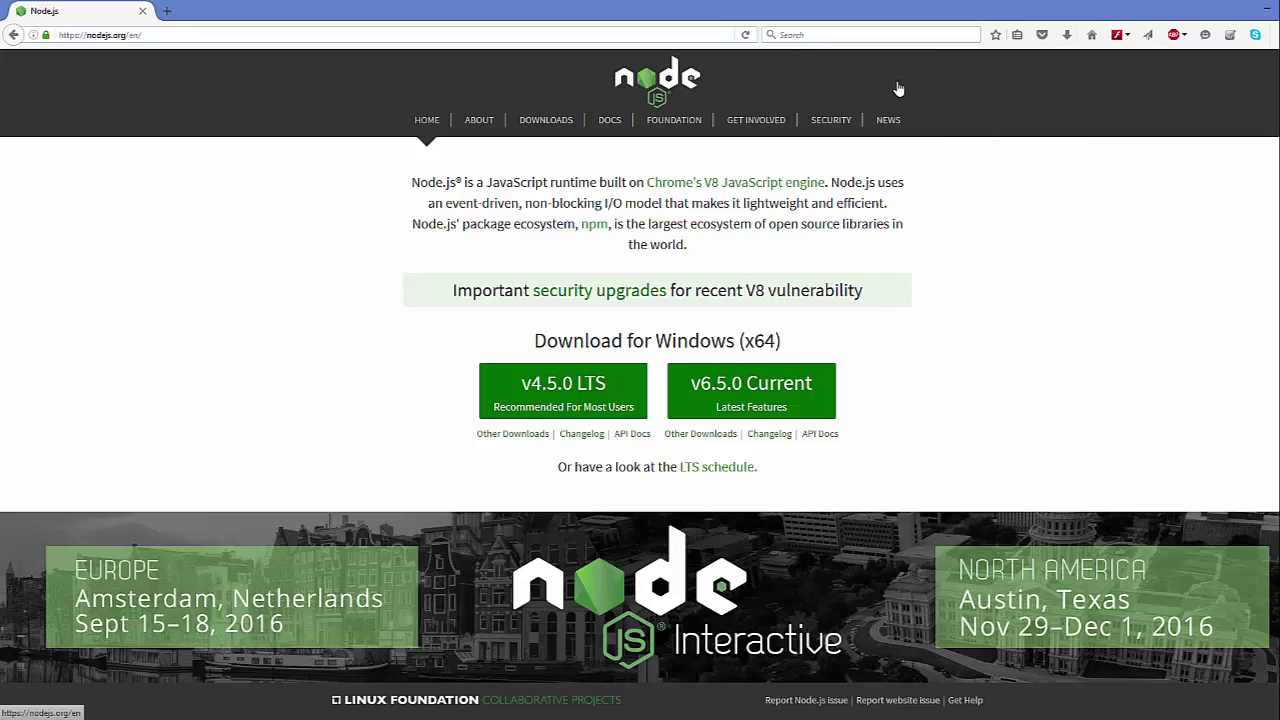
{"action": "left_click", "coordinate": [1265, 9]}
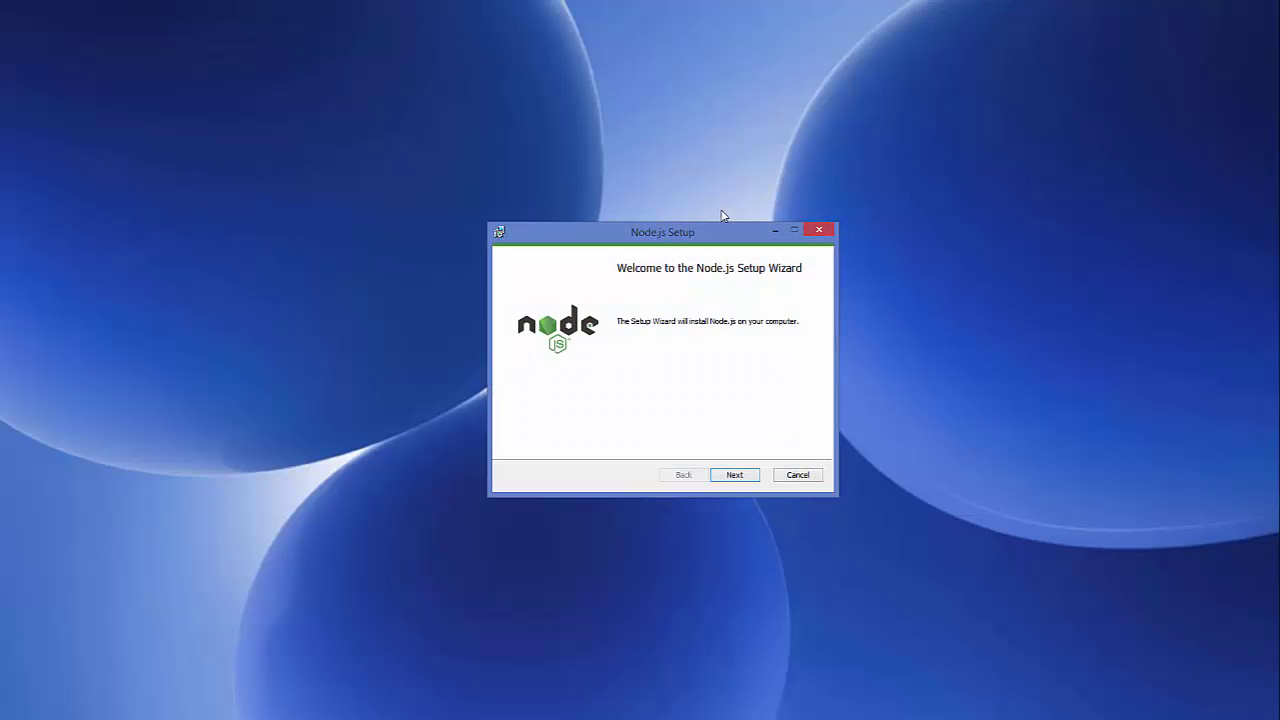
{"action": "left_click_drag", "start_coordinate": [695, 230], "coordinate": [689, 161]}
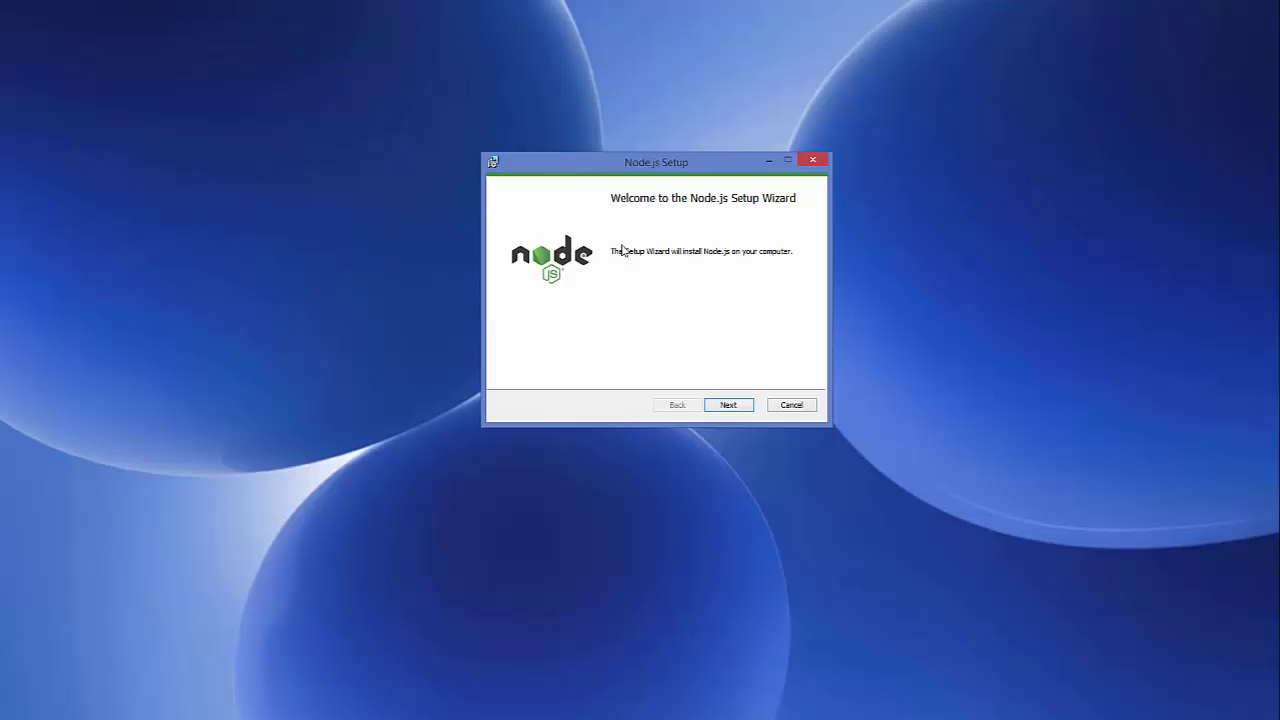
{"action": "left_click", "coordinate": [727, 406]}
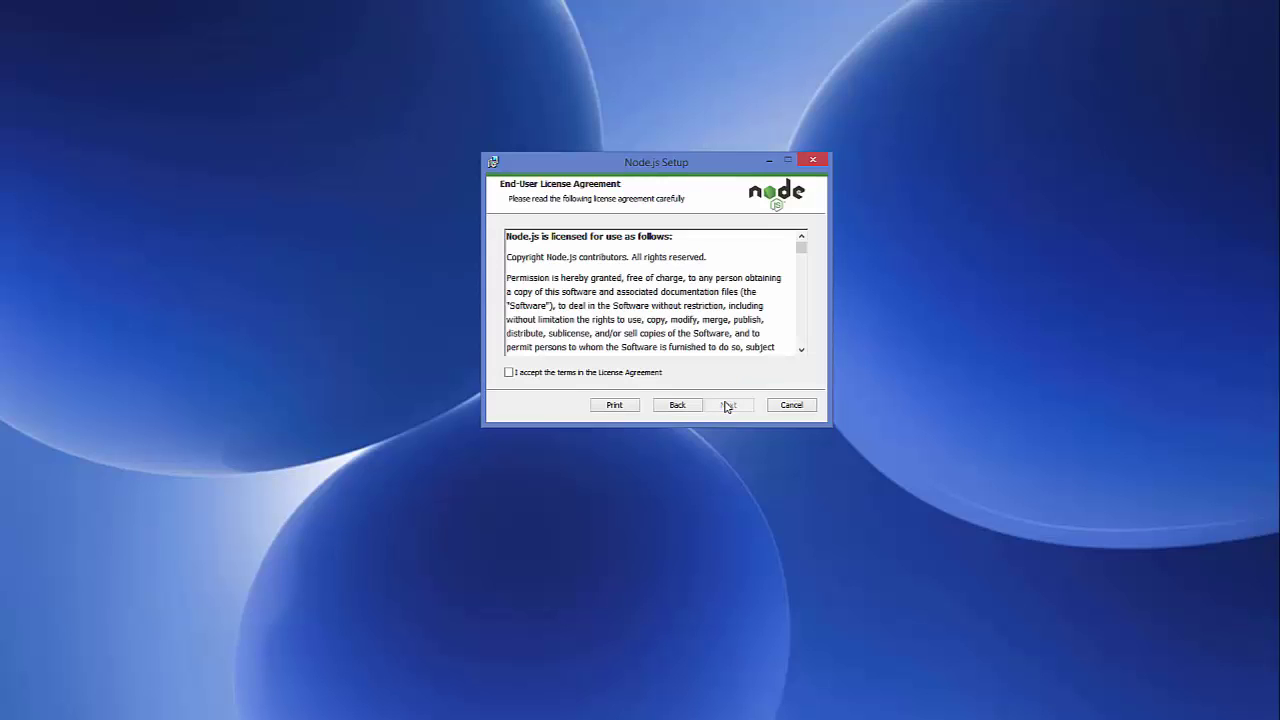
Accept the license agreement and keep C:\Program Files\nodejs\ as the installation folder.
{"action": "left_click", "coordinate": [511, 373]}
{"action": "left_click", "coordinate": [726, 408]}
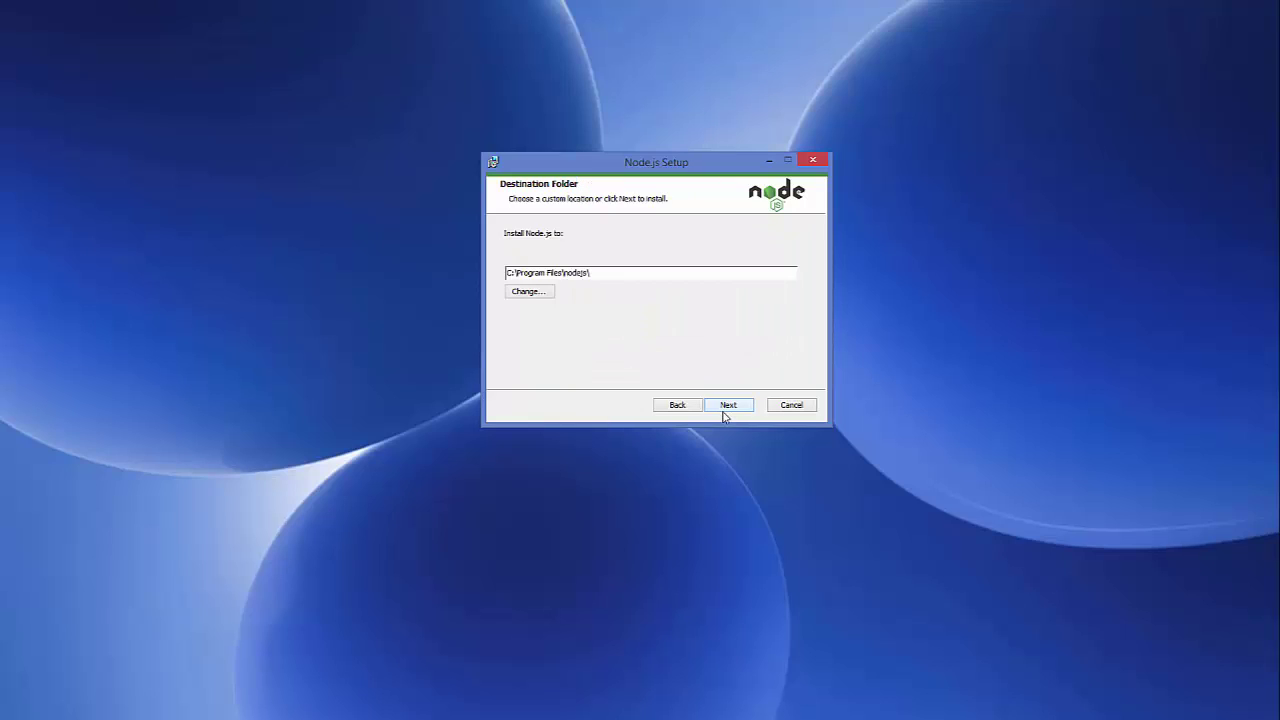
{"action": "left_click_drag", "start_coordinate": [615, 273], "coordinate": [472, 280]}
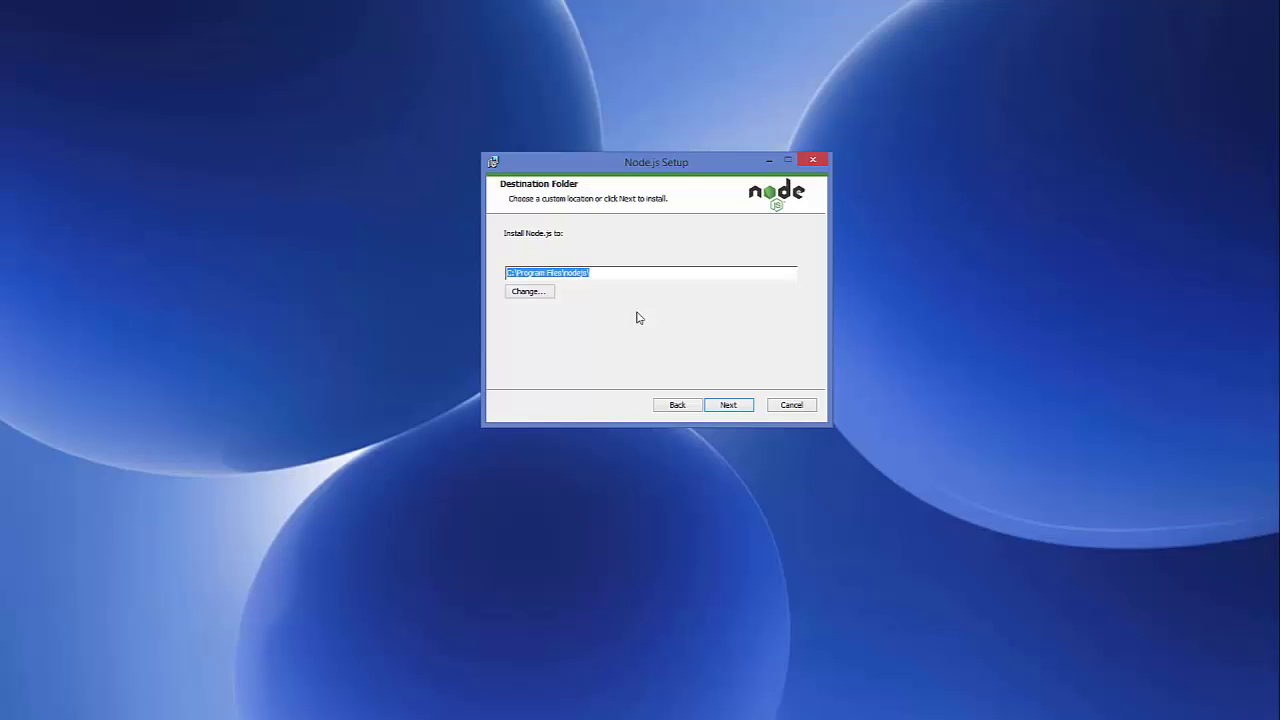
{"action": "left_click", "coordinate": [726, 408]}
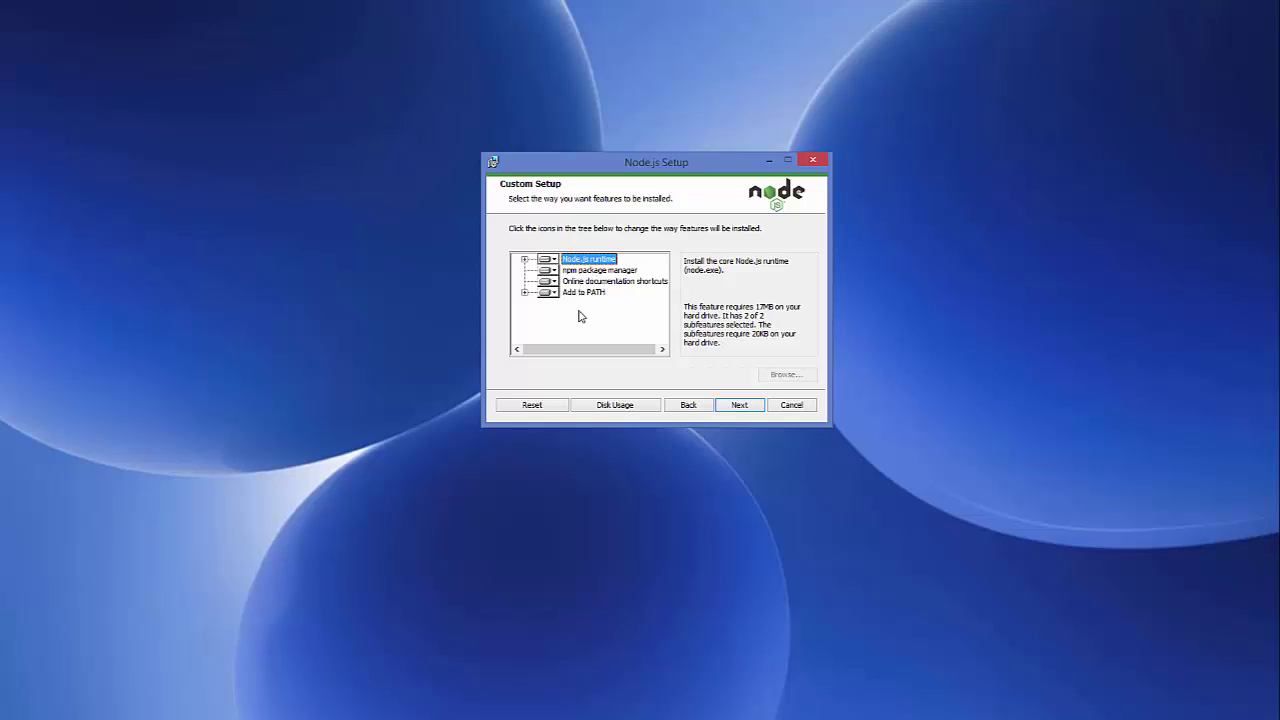
Review the npm package manager and Add to PATH features, and install Node.js with the default features through to finishing the wizard.
{"action": "left_click", "coordinate": [594, 270]}
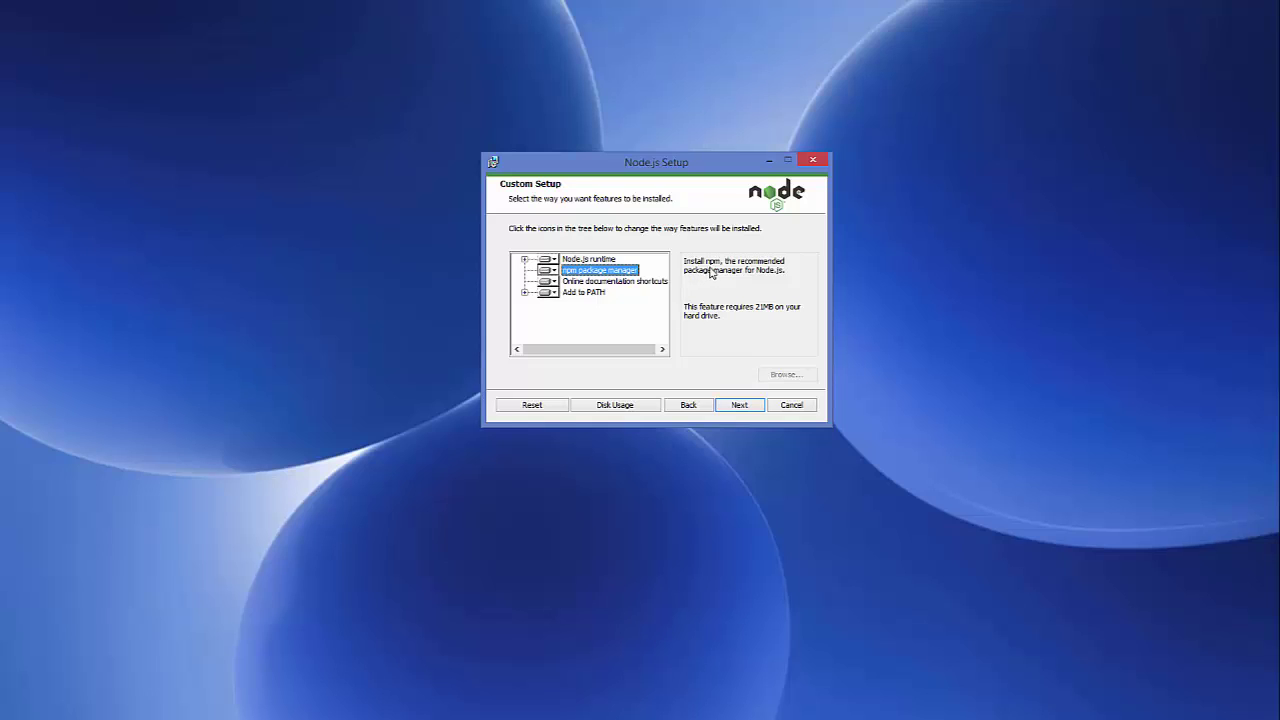
{"action": "left_click", "coordinate": [580, 295]}
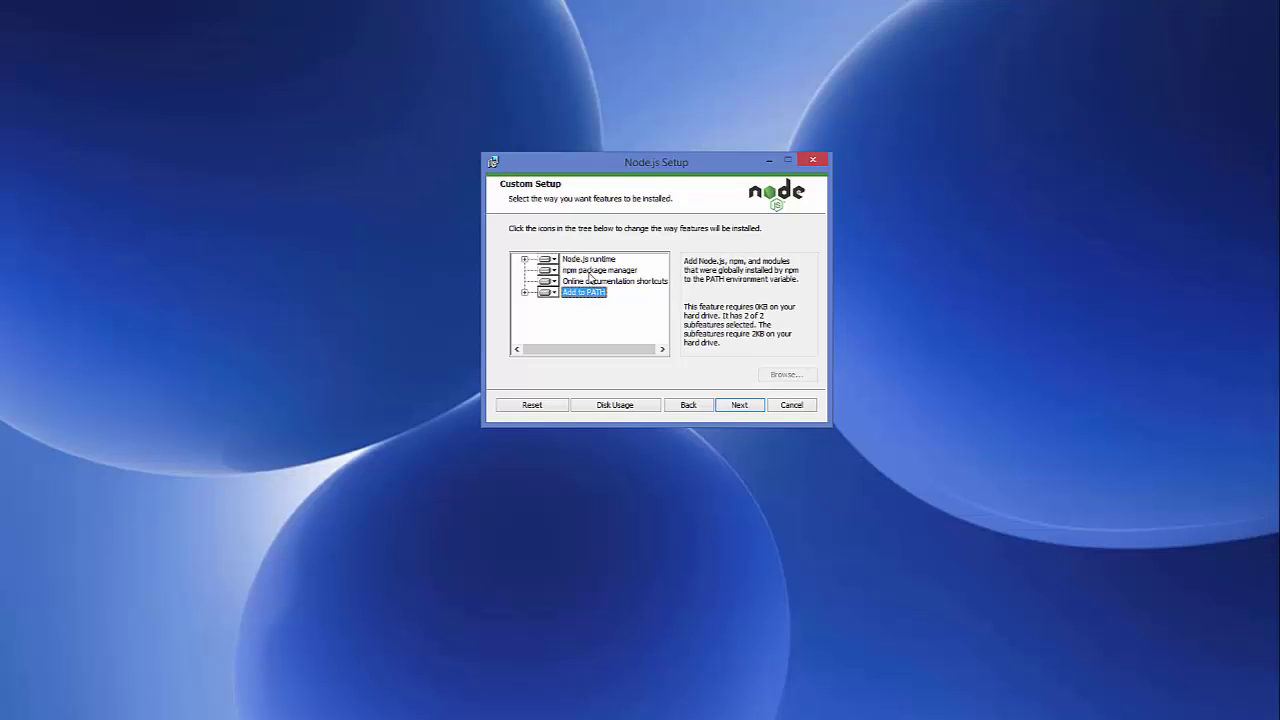
{"action": "left_click", "coordinate": [588, 273]}
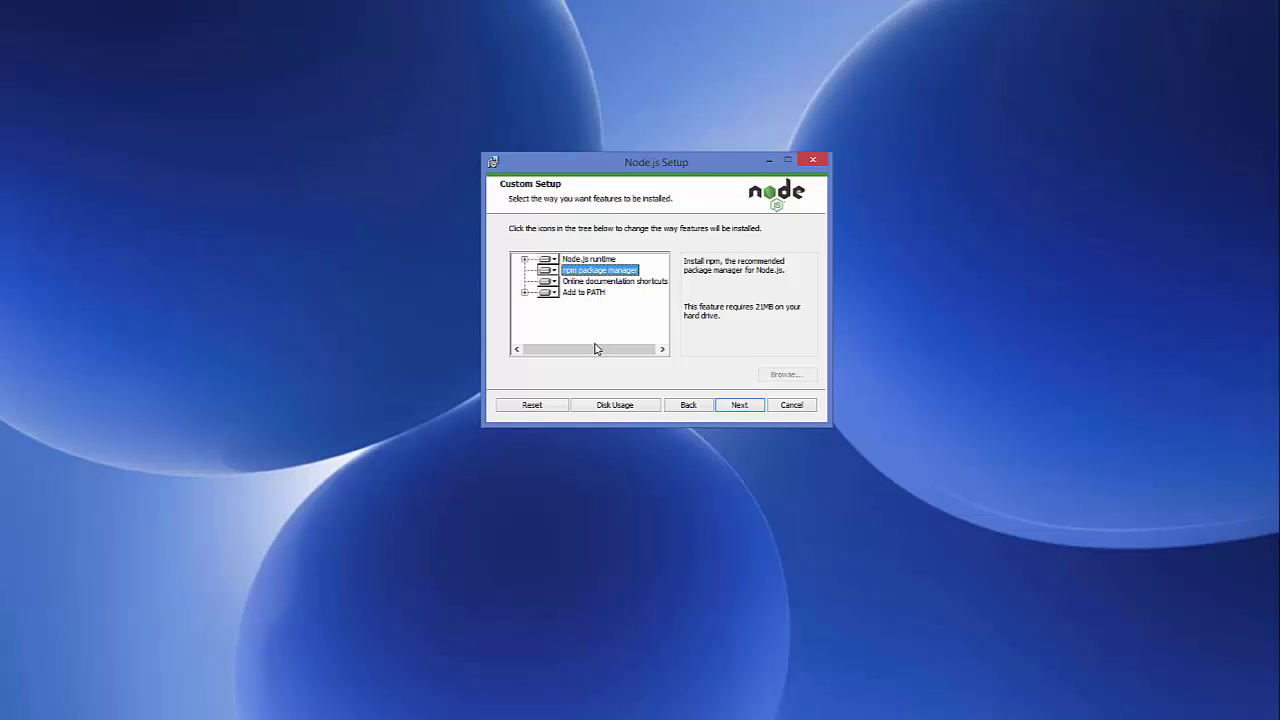
{"action": "left_click", "coordinate": [737, 407]}
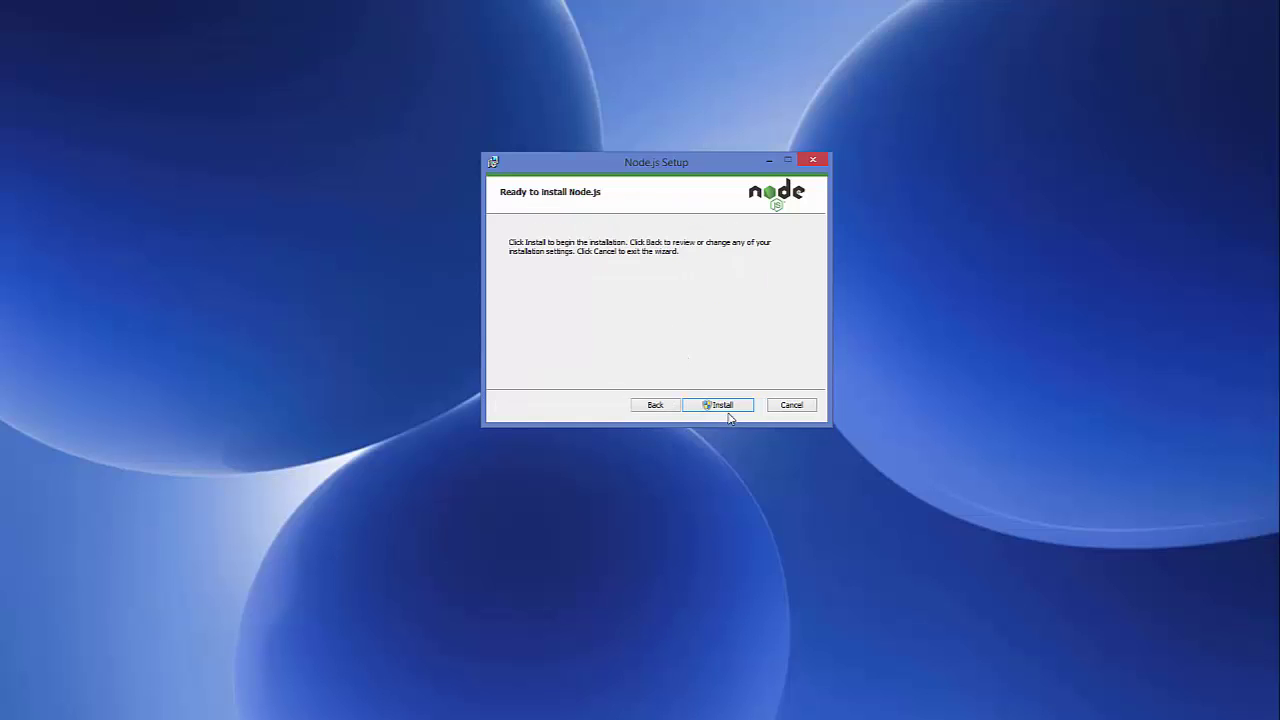
{"action": "left_click", "coordinate": [704, 407]}
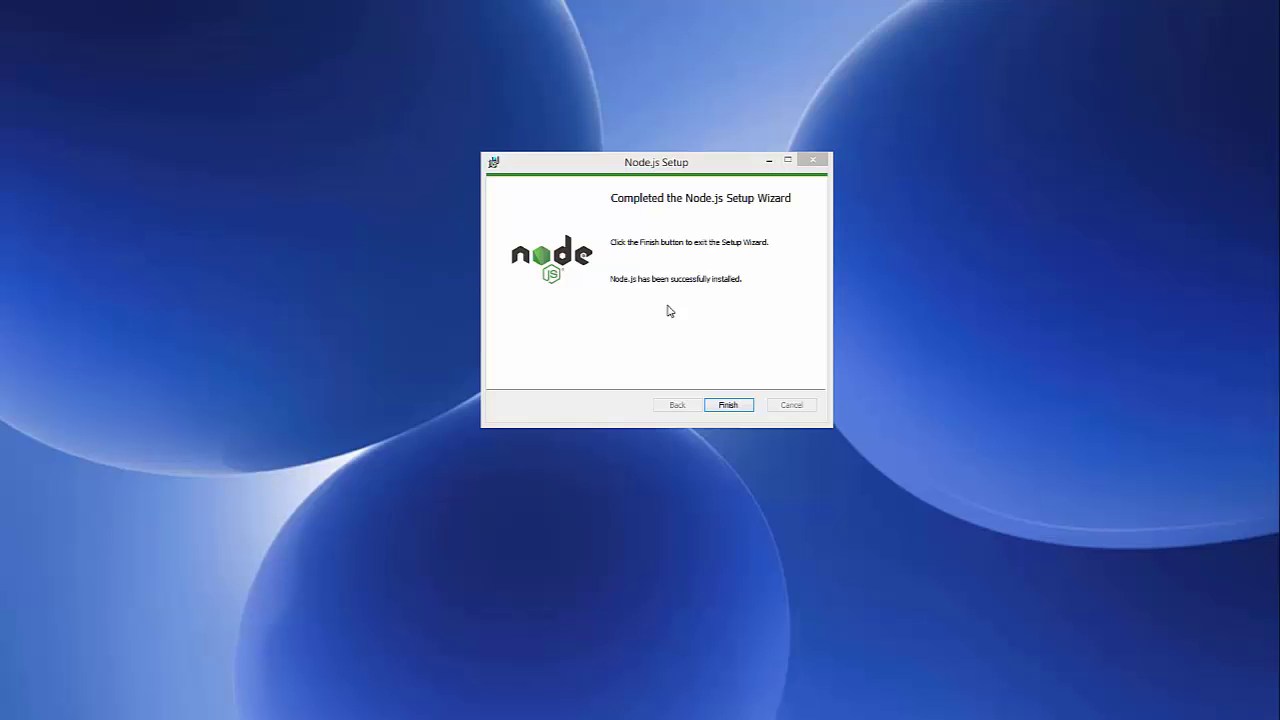
{"action": "left_click", "coordinate": [727, 405]}
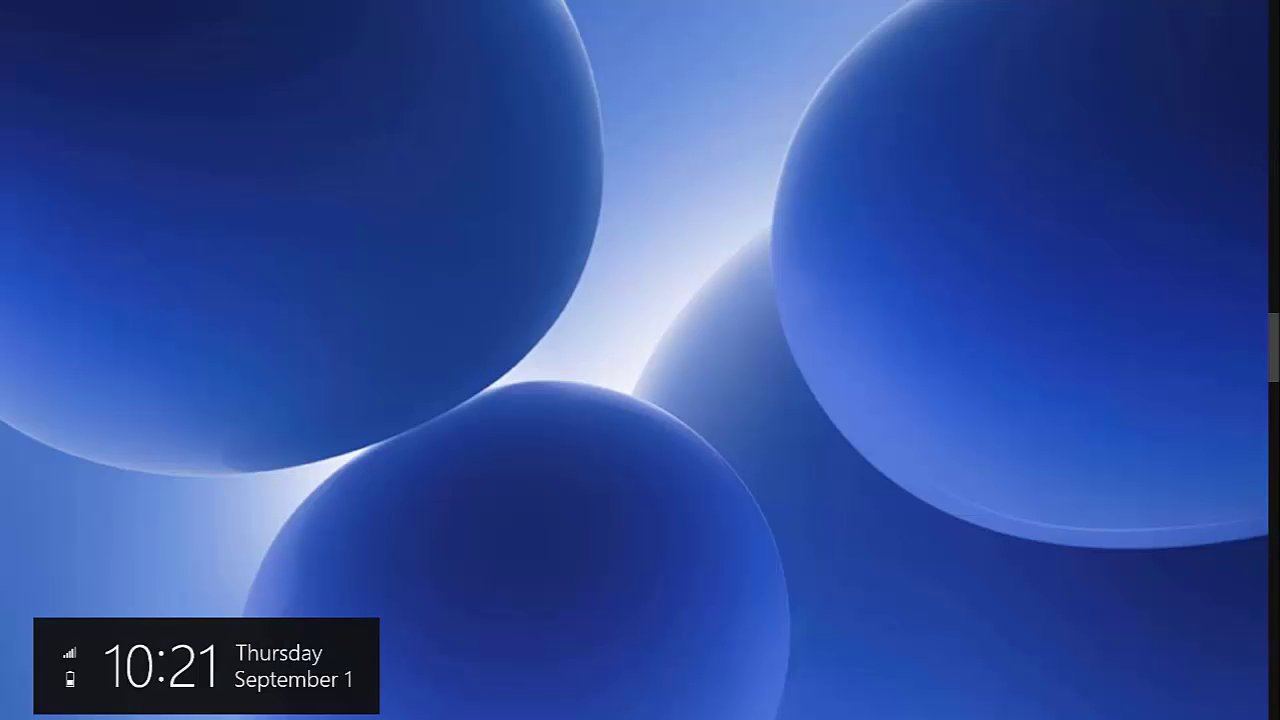
Open Command Prompt and check the installed Node.js version with node -v.
{"action": "key", "text": "super+q"}
{"action": "type", "text": "cm"}
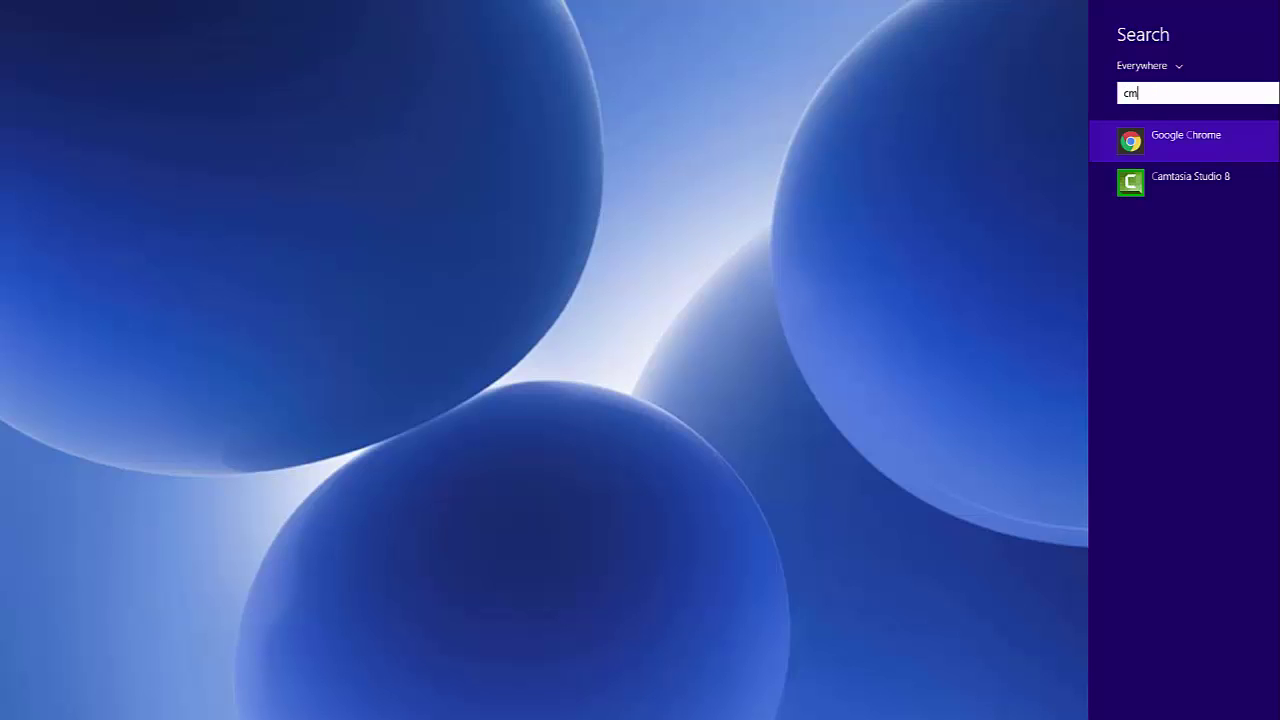
{"action": "key", "text": "Return"}
{"action": "left_click_drag", "start_coordinate": [578, 141], "coordinate": [710, 169]}
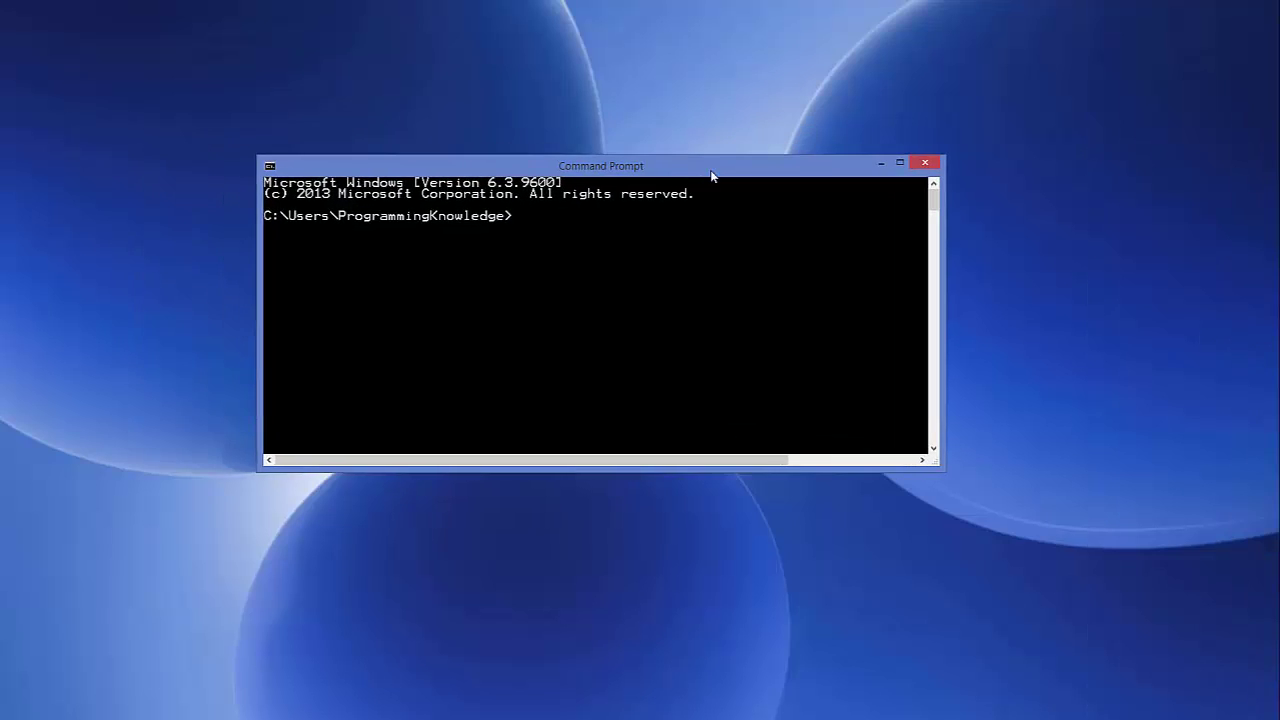
{"action": "type", "text": "node -v"}
{"action": "key", "text": "Return"}
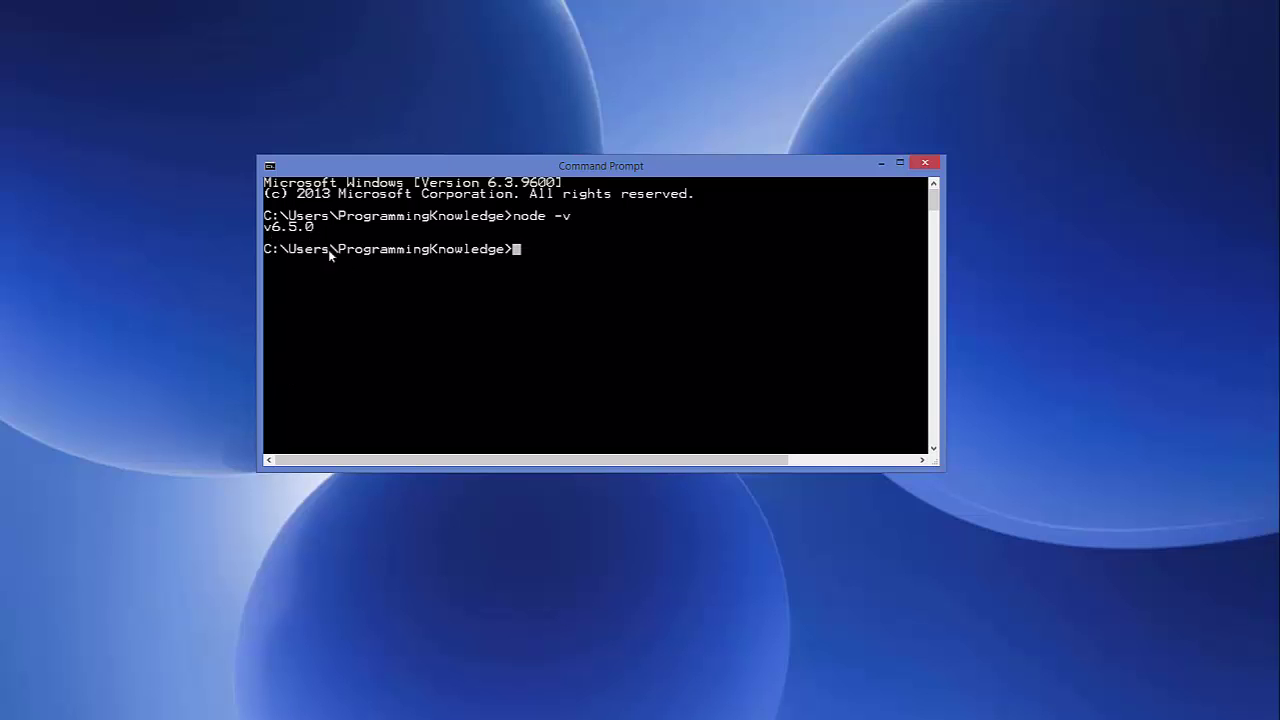
Compare the Node.js version with the Current release on the website in Firefox, and check the npm version in Command Prompt with npm -v.
{"action": "left_click", "coordinate": [300, 690]}
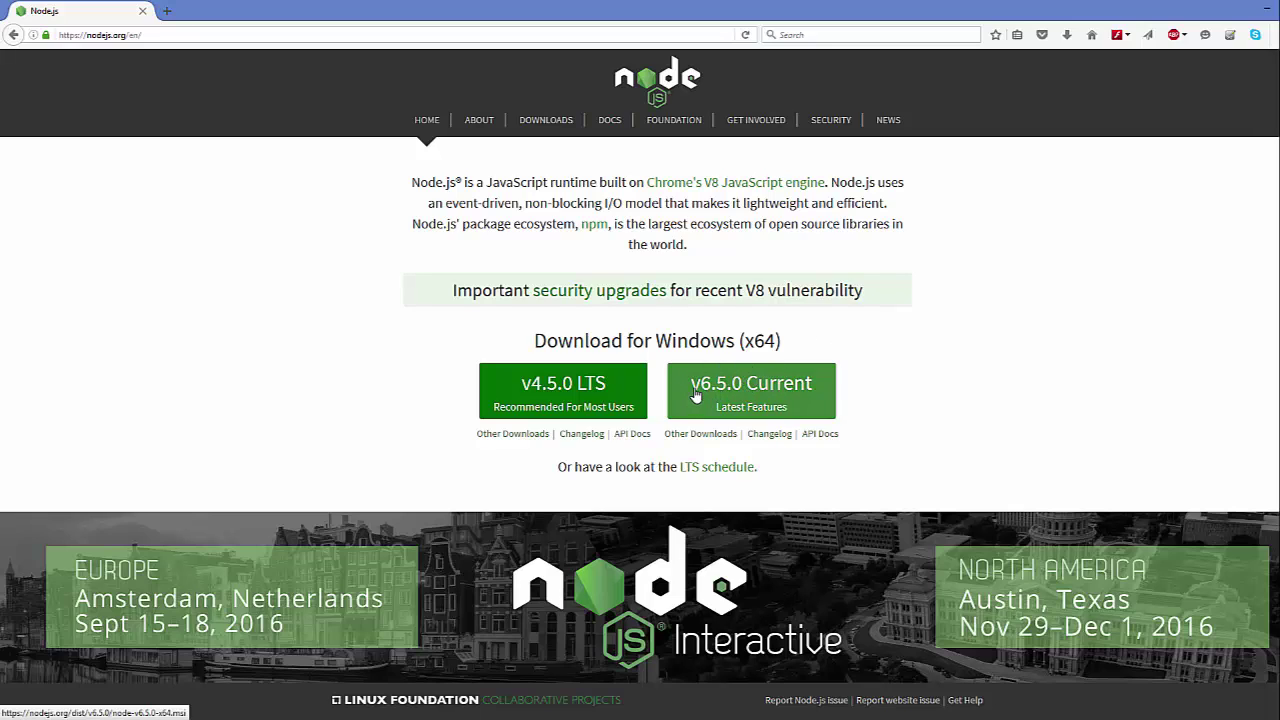
{"action": "left_click", "coordinate": [1273, 7]}
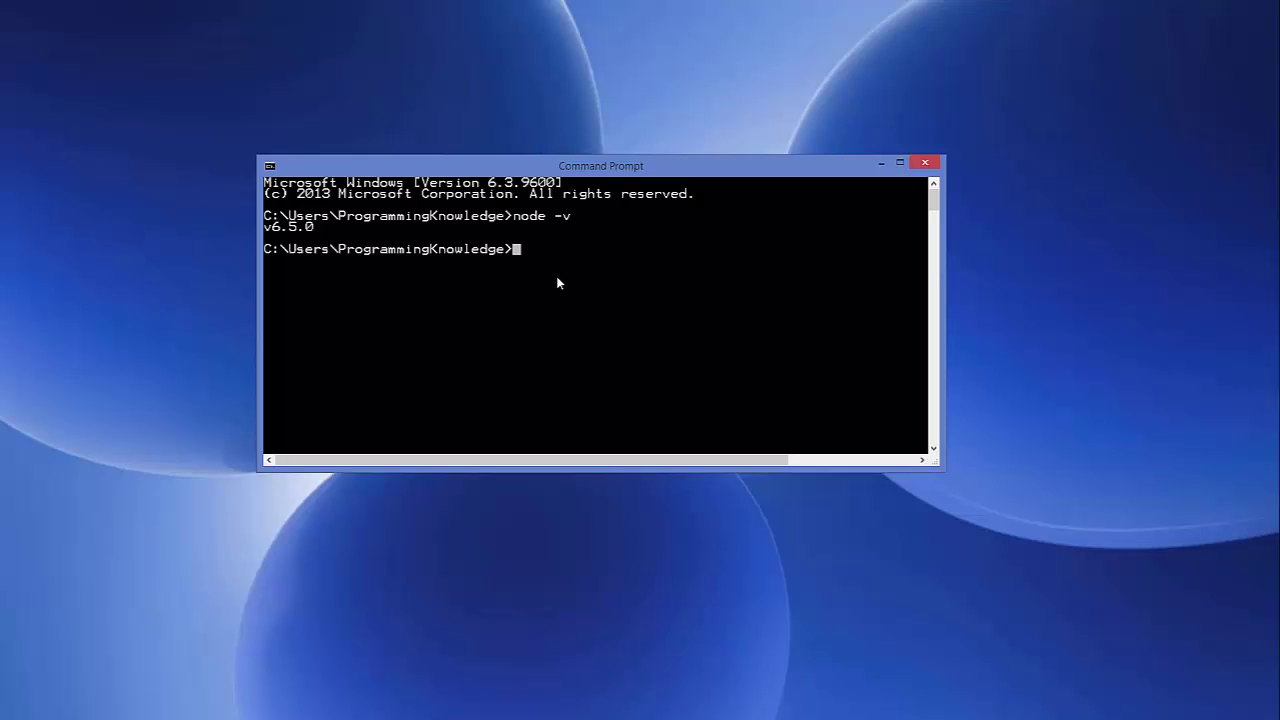
{"action": "type", "text": "npm -v"}
{"action": "key", "text": "Return"}
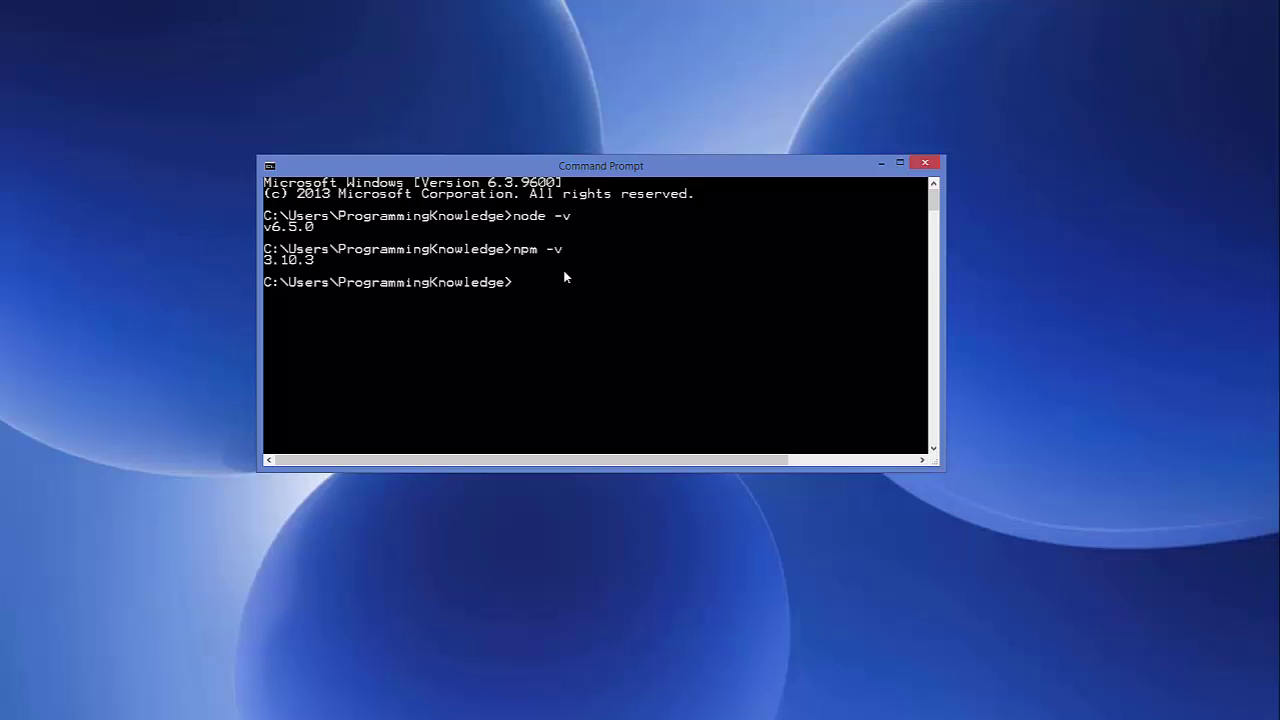
Start the interactive node shell and run console.log("Hello node"); in it.
{"action": "type", "text": "node"}
{"action": "key", "text": "Return"}
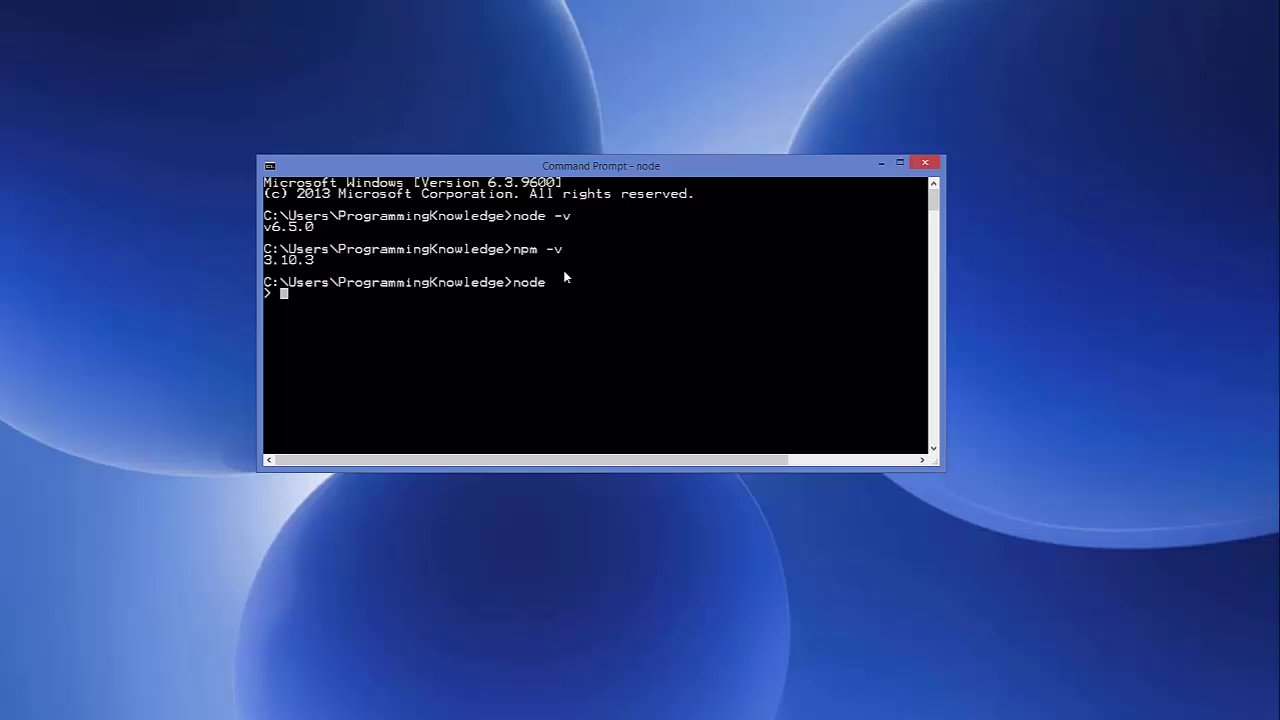
{"action": "type", "text": "console.log()"}
{"action": "key", "text": "Left"}
{"action": "type", "text": "\"\""}
{"action": "key", "text": "Left"}
{"action": "type", "text": "H"}
{"action": "type", "text": "ell"}
{"action": "type", "text": "o node"}
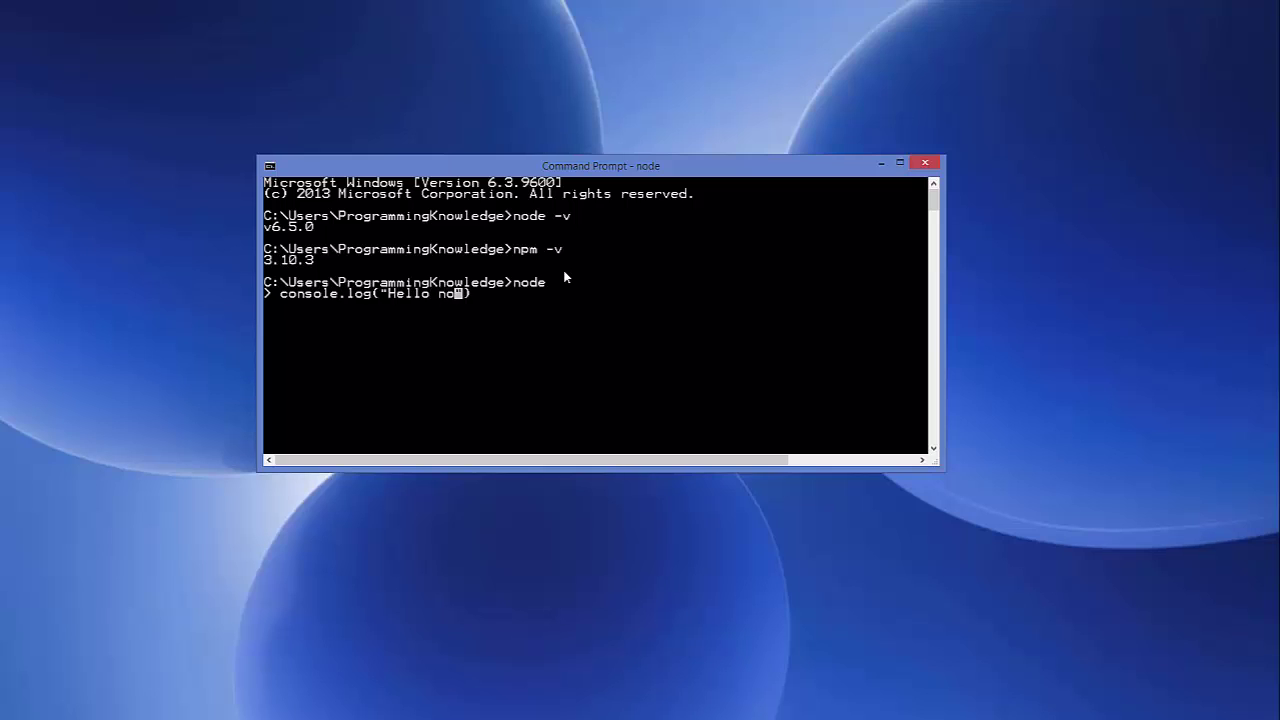
{"action": "key", "text": "End"}
{"action": "type", "text": ";"}
{"action": "key", "text": "Return"}
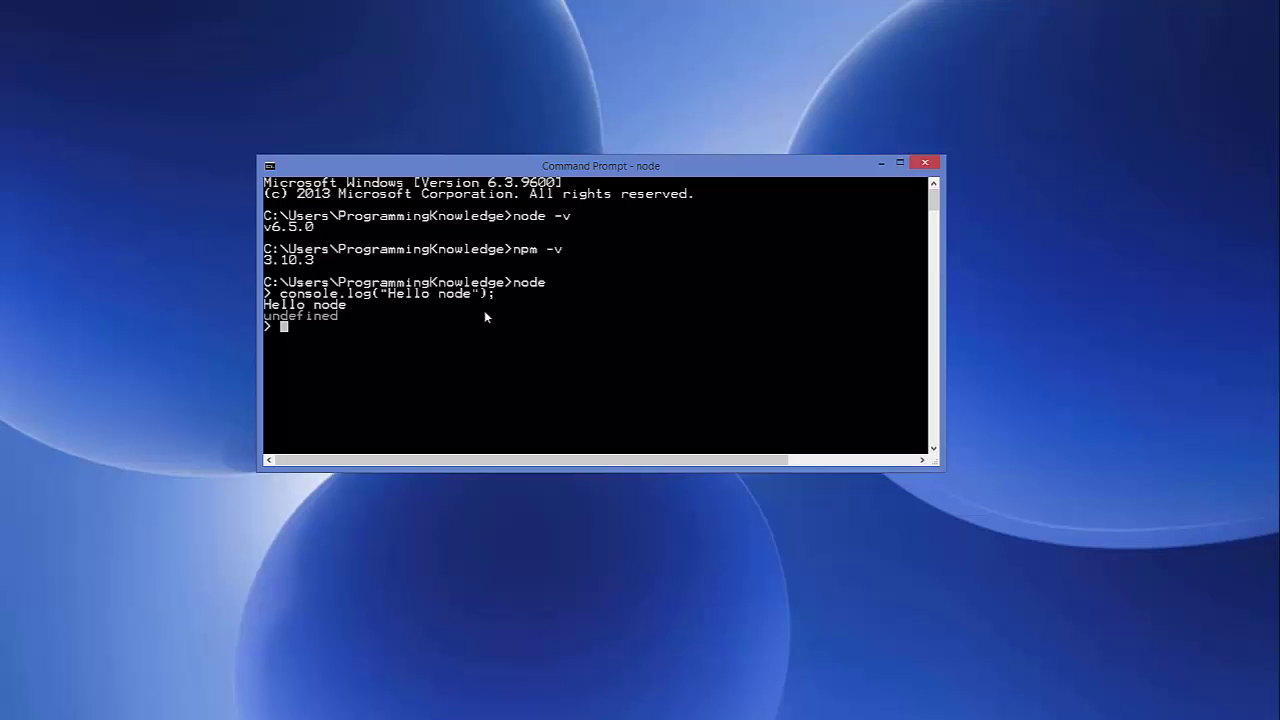
Close Command Prompt, switch to Firefox, and select the "hello world" example code on the Node.js About page.
{"action": "left_click", "coordinate": [925, 163]}
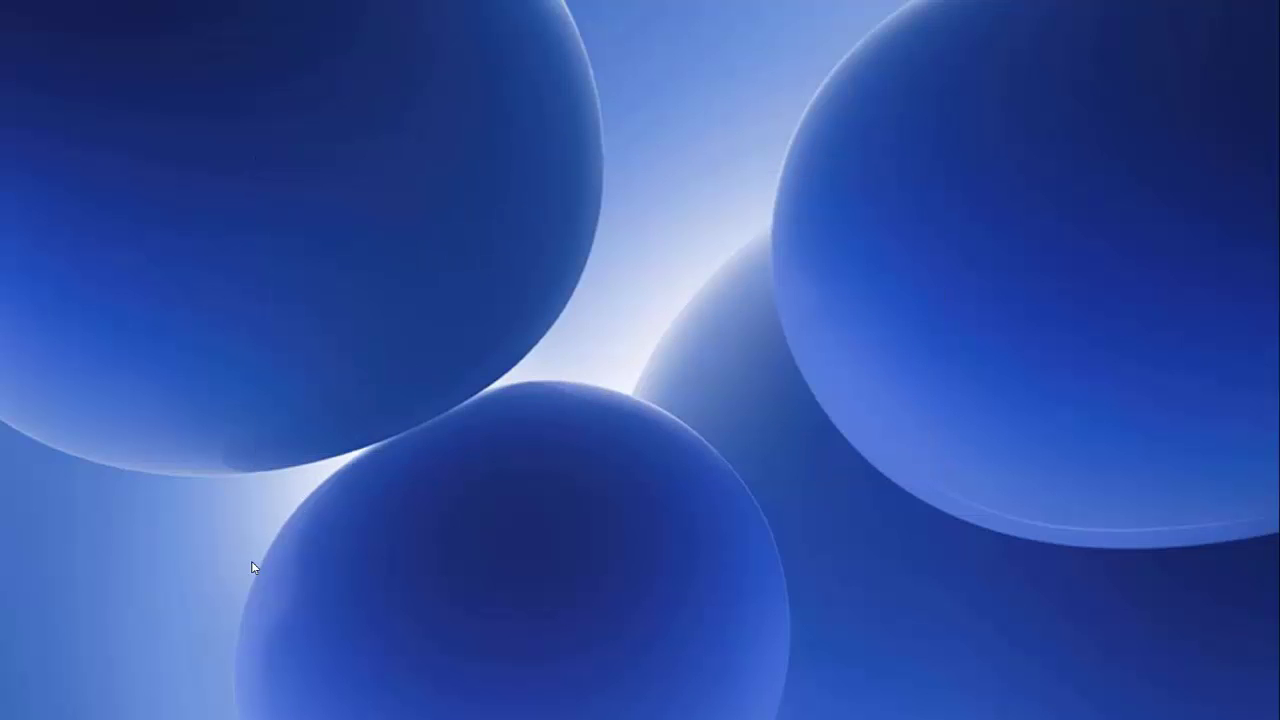
{"action": "left_click", "coordinate": [345, 719]}
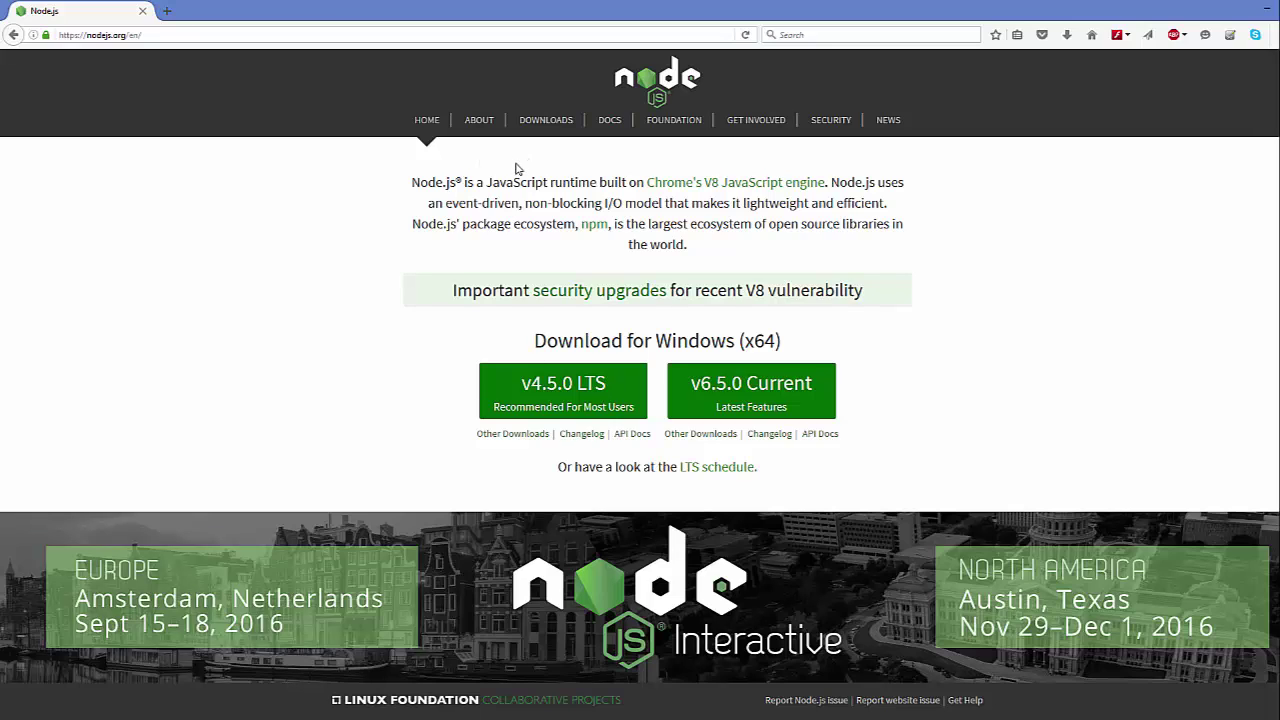
{"action": "left_click", "coordinate": [480, 122]}
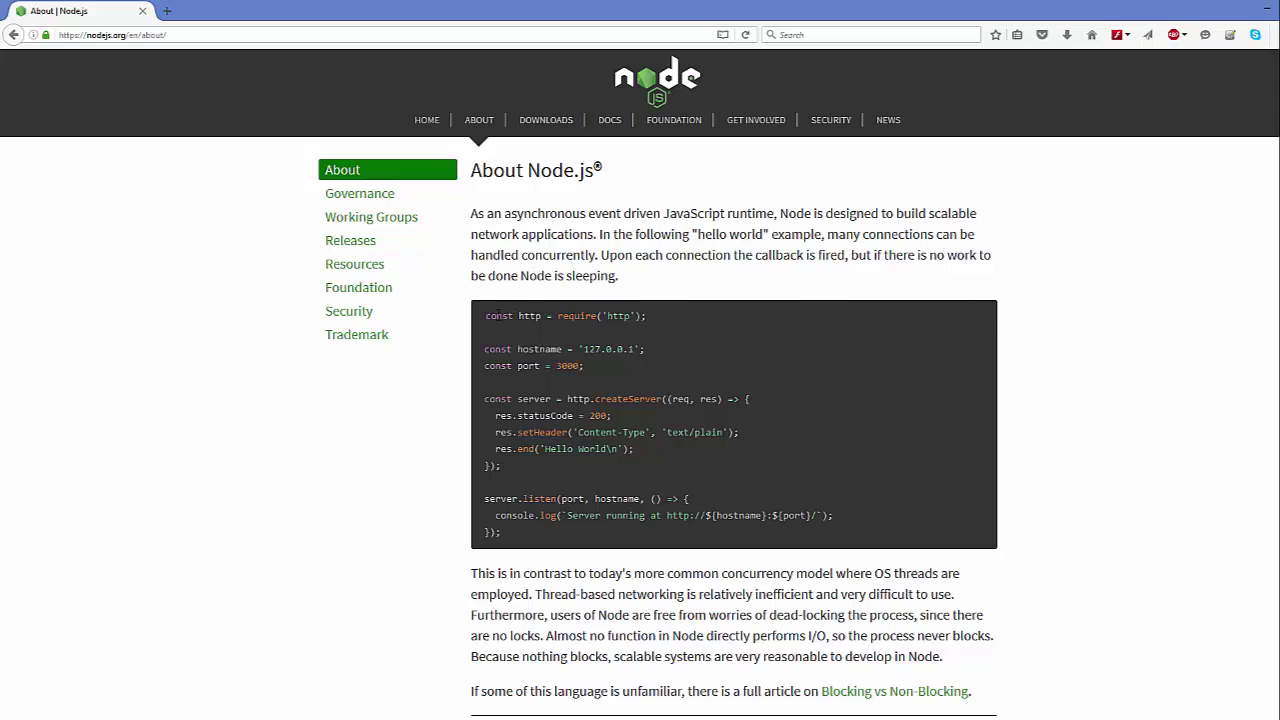
{"action": "left_click_drag", "start_coordinate": [484, 316], "coordinate": [525, 533]}
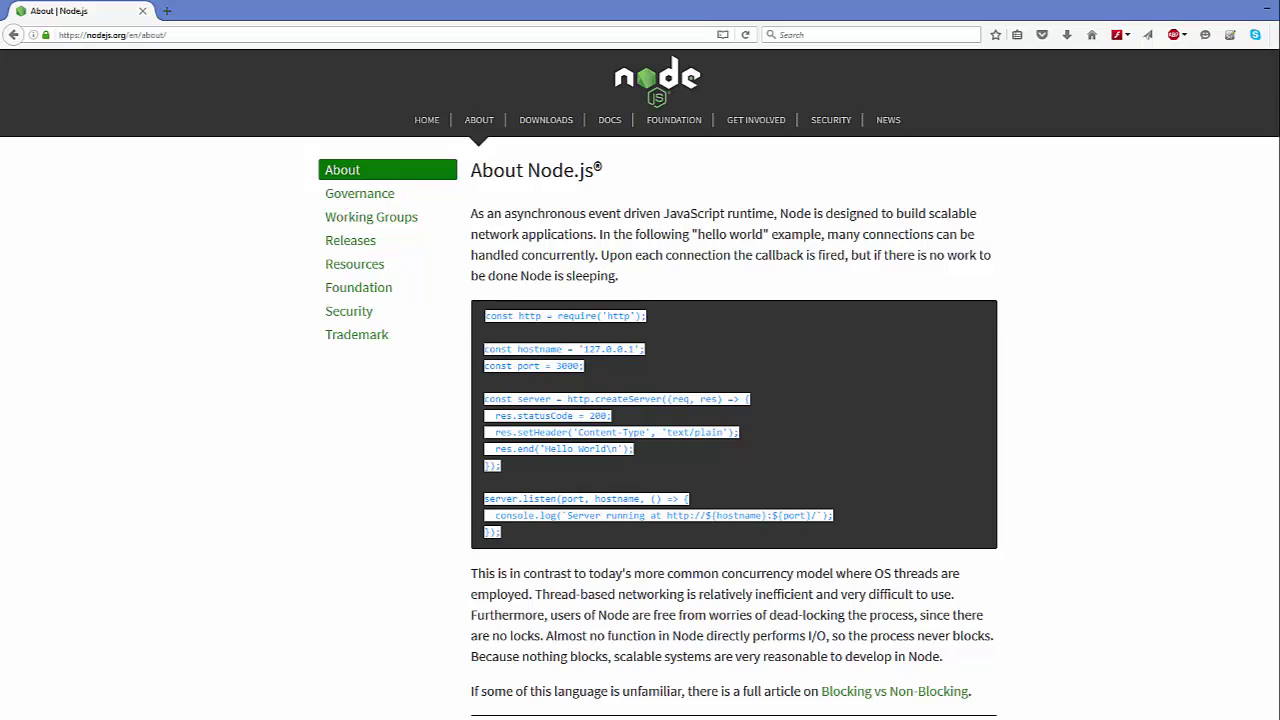
Switch to File Explorer, create a new text document in the empty samples folder and rename it app.js.
{"action": "key", "text": "alt+Tab"}
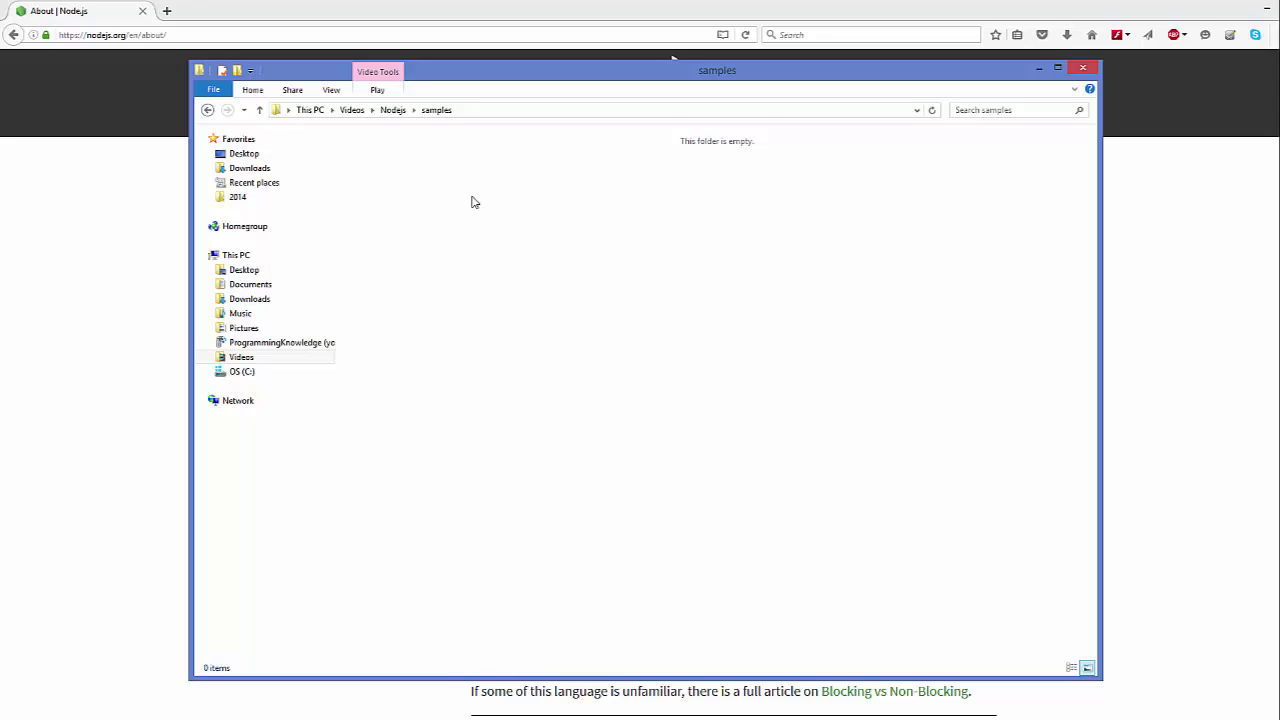
{"action": "right_click", "coordinate": [428, 164]}
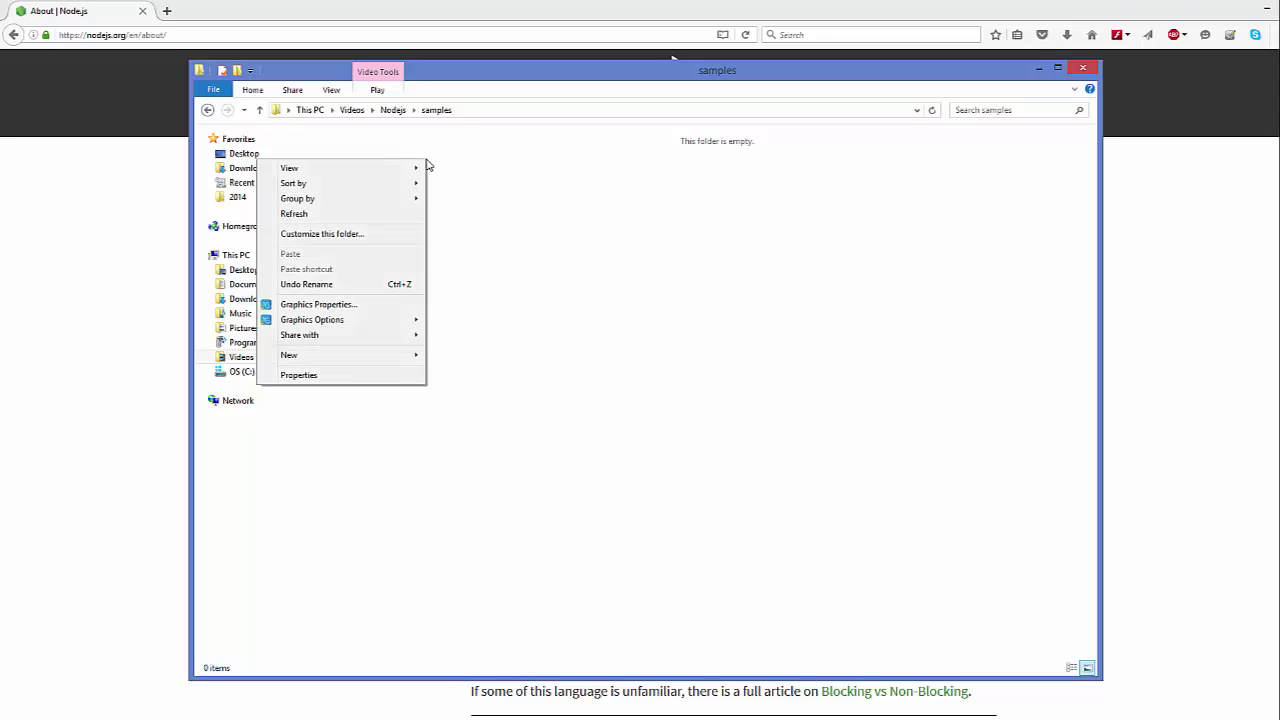
{"action": "mouse_move", "coordinate": [394, 355]}
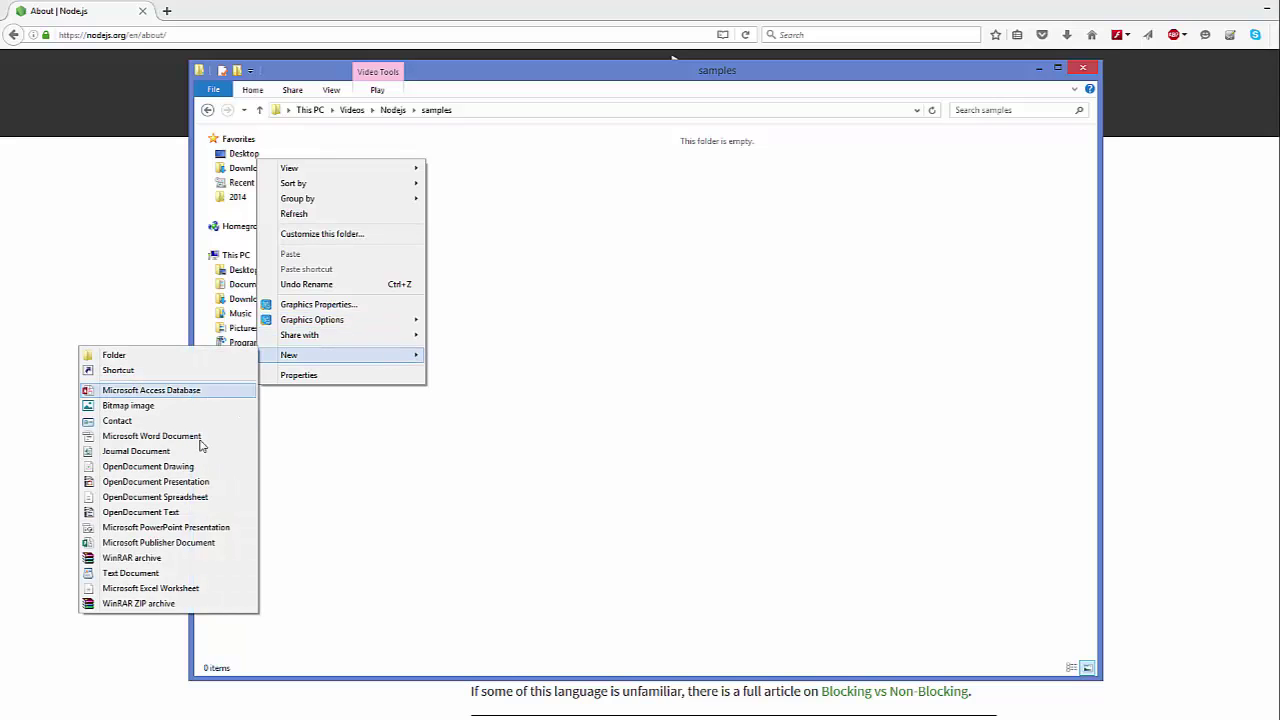
{"action": "left_click", "coordinate": [163, 573]}
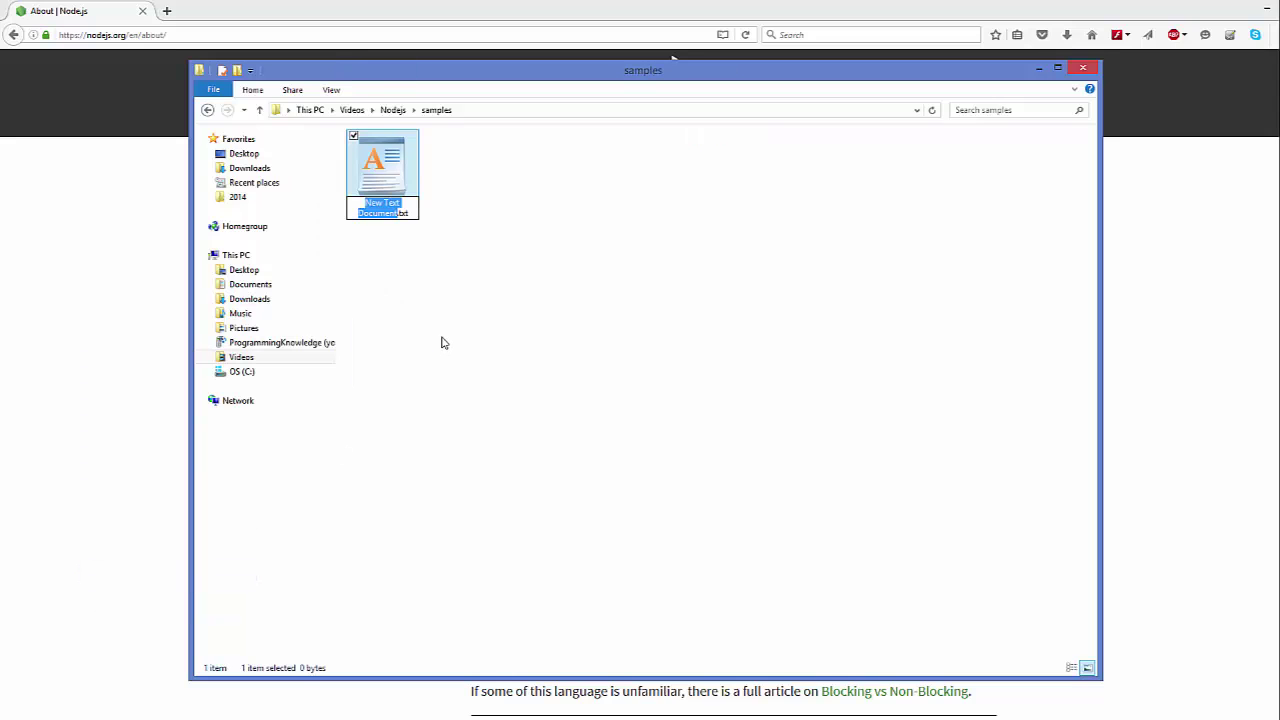
{"action": "key", "text": "Return"}
{"action": "key", "text": "F2"}
{"action": "key", "text": "BackSpace"}
{"action": "key", "text": "BackSpace"}
{"action": "key", "text": "BackSpace"}
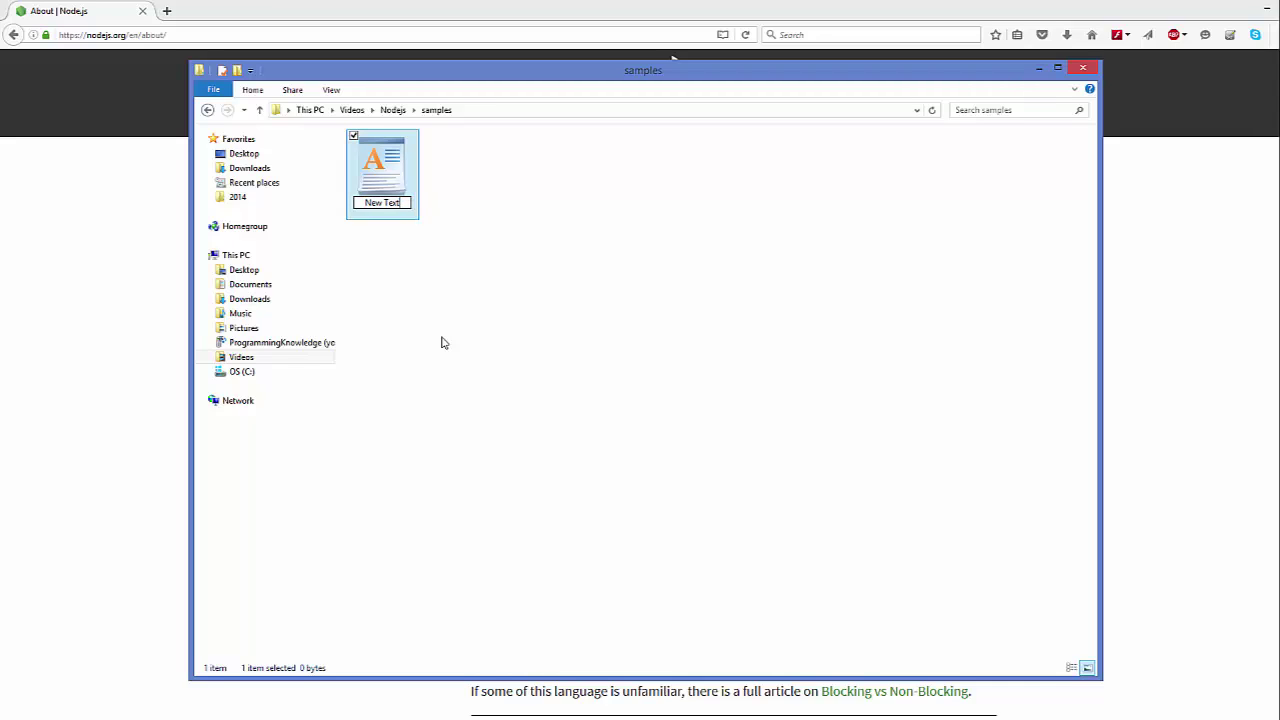
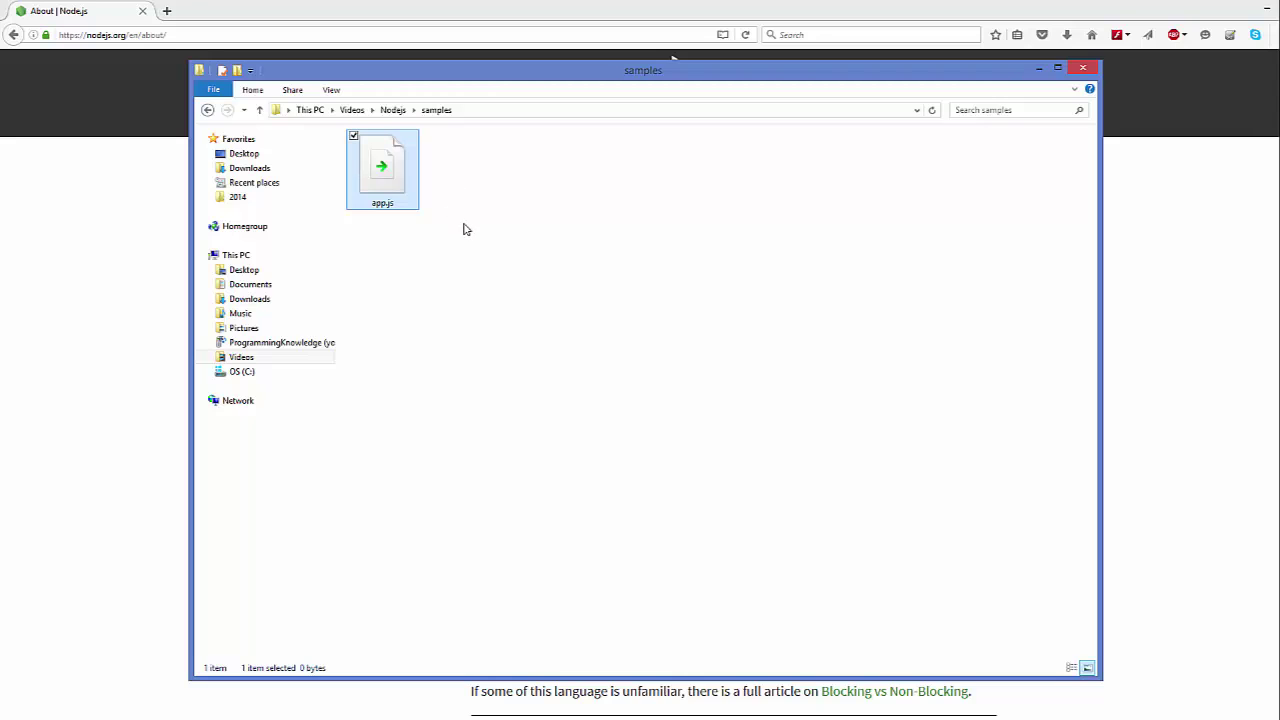
Open app.js in Notepad++, copy the complete example server code from the About page into it, save it, and minimize the editor.
{"action": "right_click", "coordinate": [395, 185]}
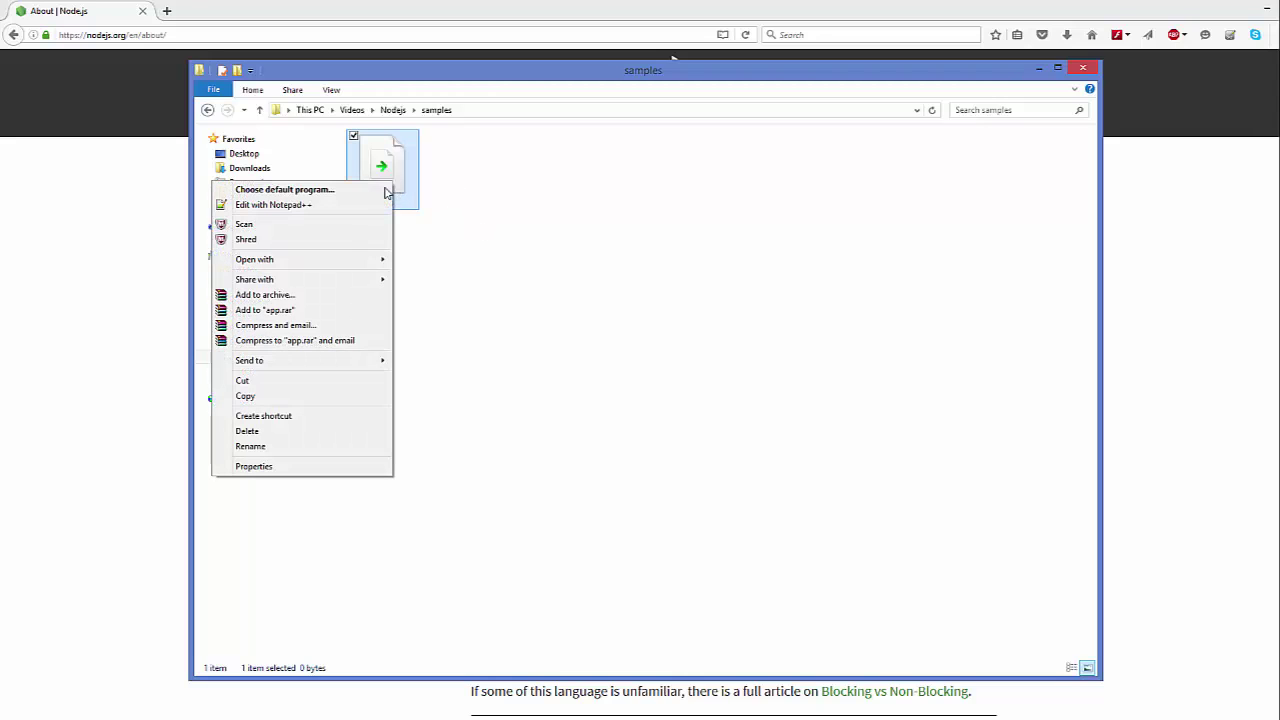
{"action": "left_click", "coordinate": [280, 206]}
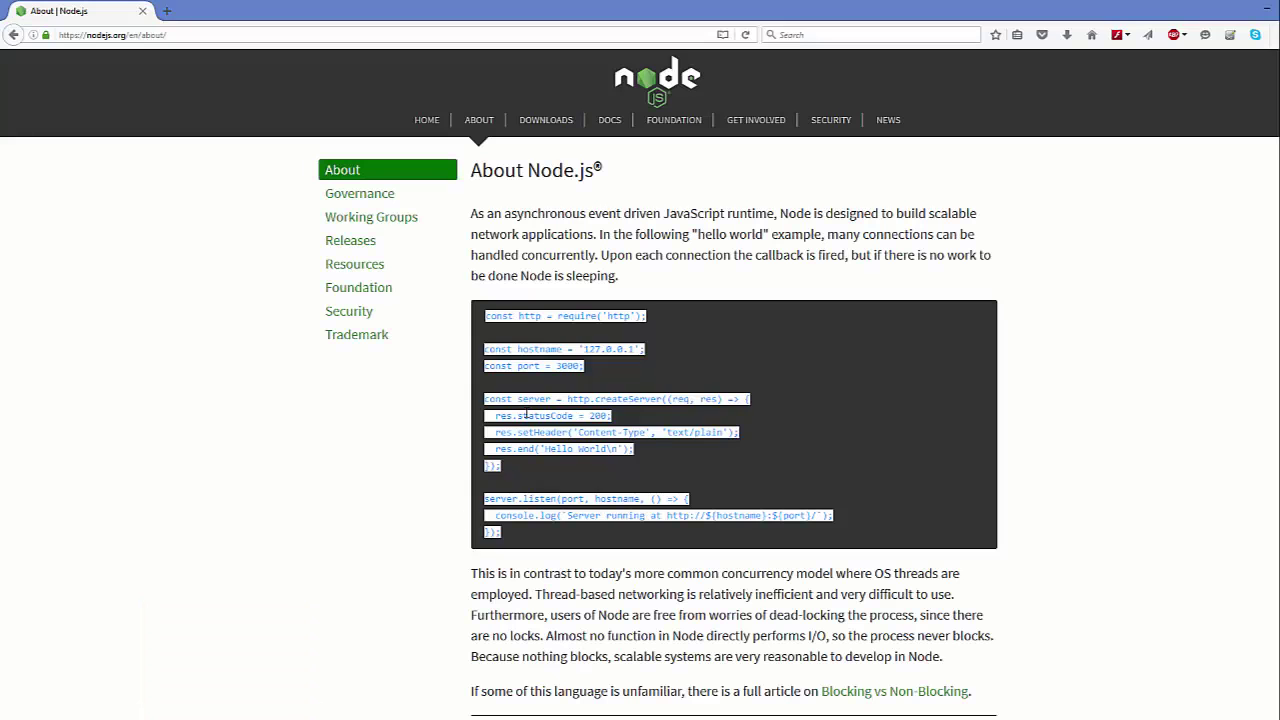
{"action": "left_click", "coordinate": [527, 415]}
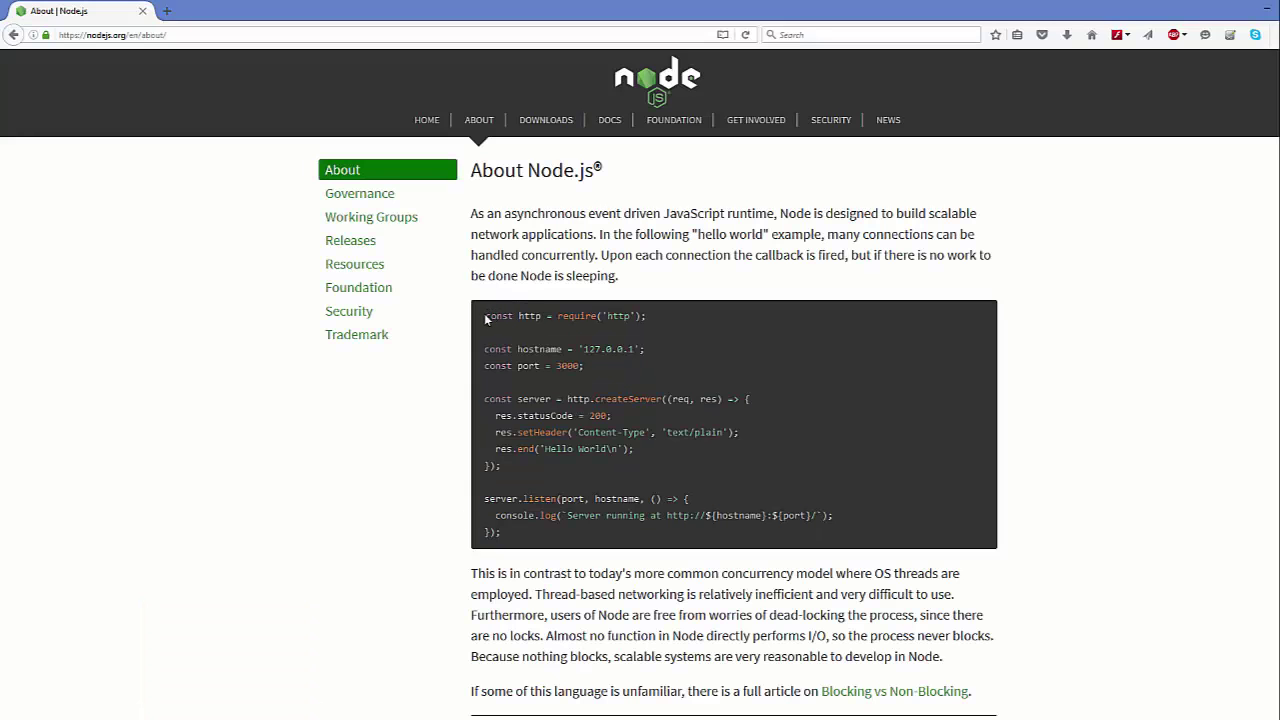
{"action": "left_click_drag", "start_coordinate": [486, 318], "coordinate": [529, 534]}
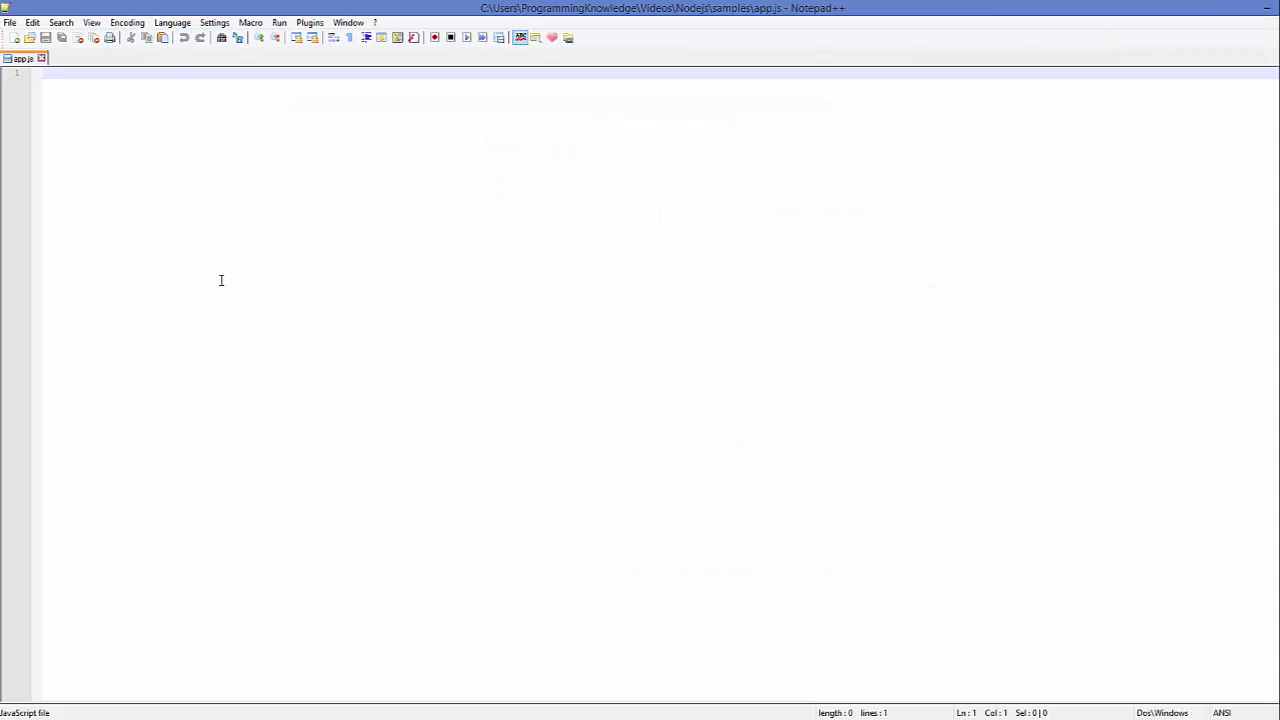
{"action": "type", "text": "const http = require('http');  const hostname = '127.0.0.1'; const port = 3000;  const server = http.createServer((req, res) => {   res.statusCode = 200;   res.setHeader('Content-Type', 'text/plain');   res.end('Hello World\\n'); });  server.listen(port, hostname, () => {   console.log(`Server running at http://${hostname}:${port}/`); });"}
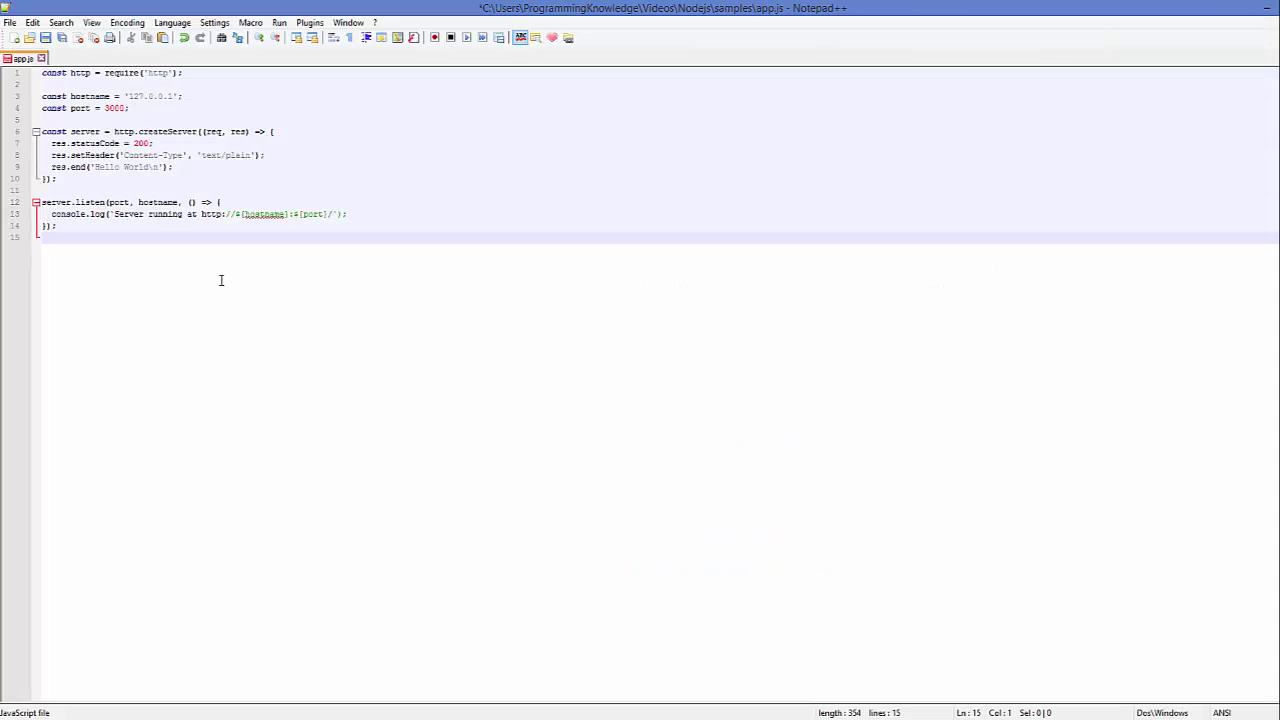
{"action": "key", "text": "ctrl+s"}
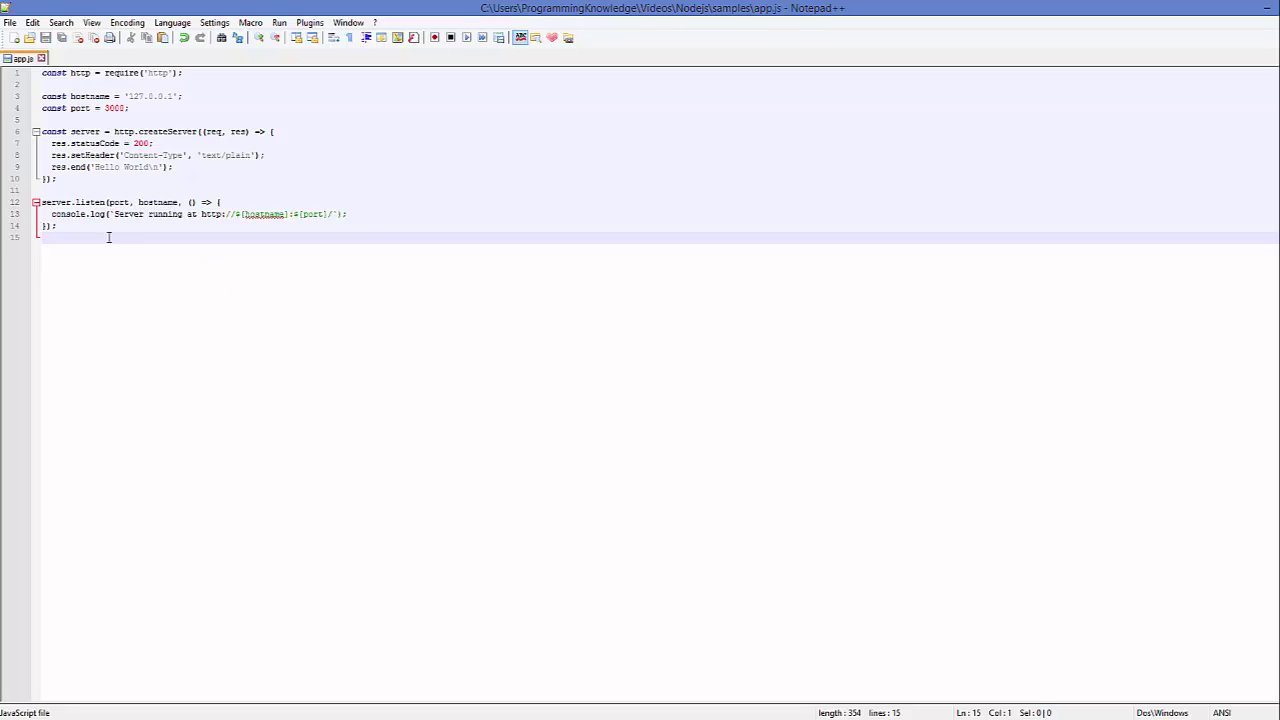
{"action": "left_click_drag", "start_coordinate": [111, 240], "coordinate": [42, 74]}
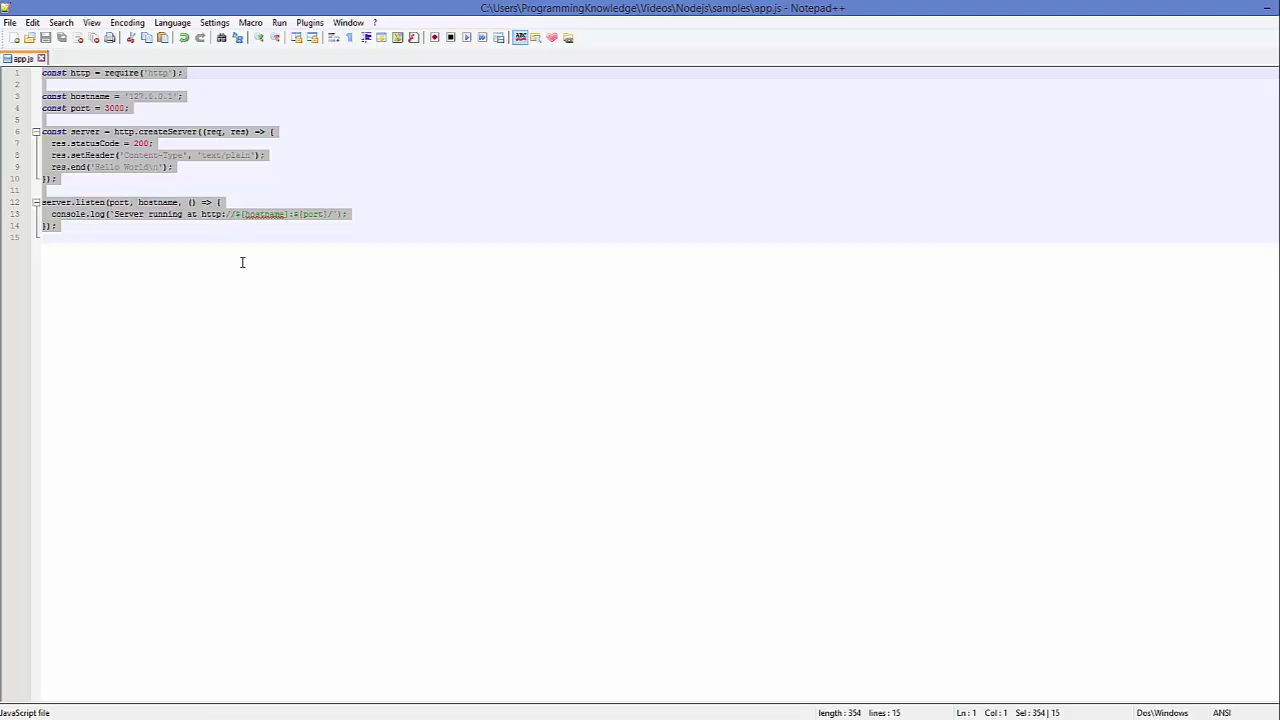
{"action": "left_click", "coordinate": [243, 329]}
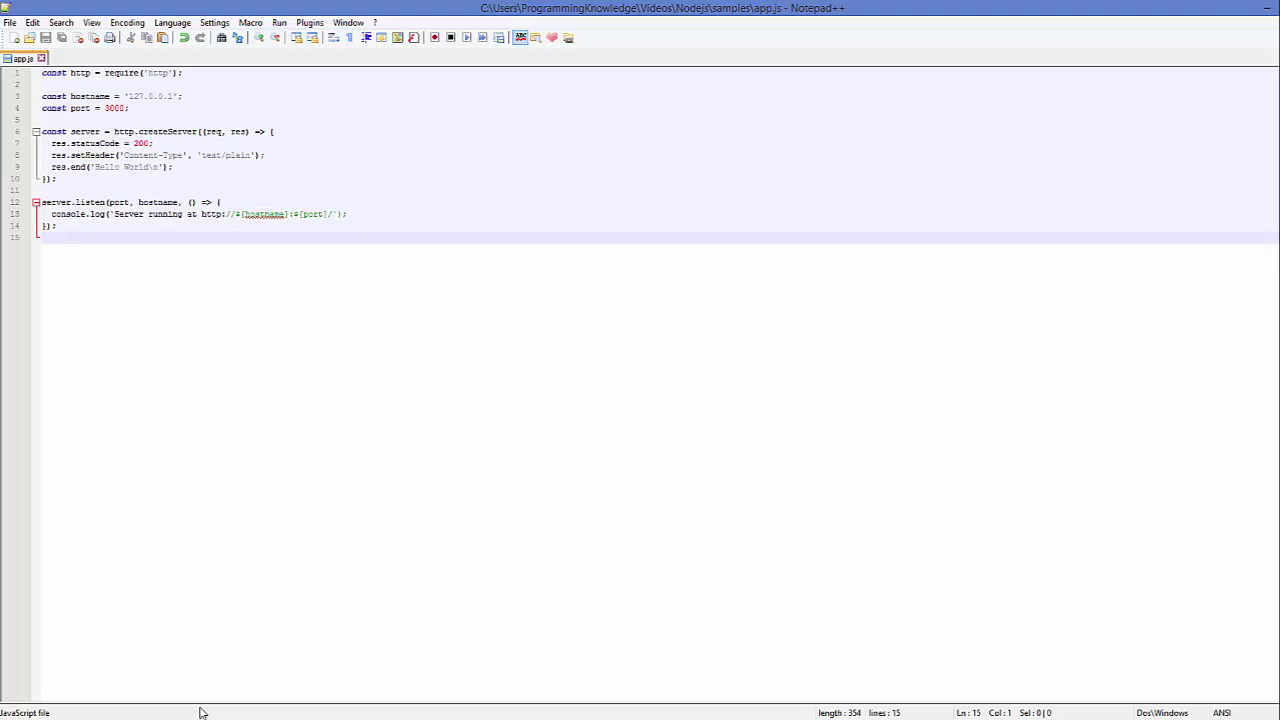
{"action": "left_click", "coordinate": [1265, 8]}
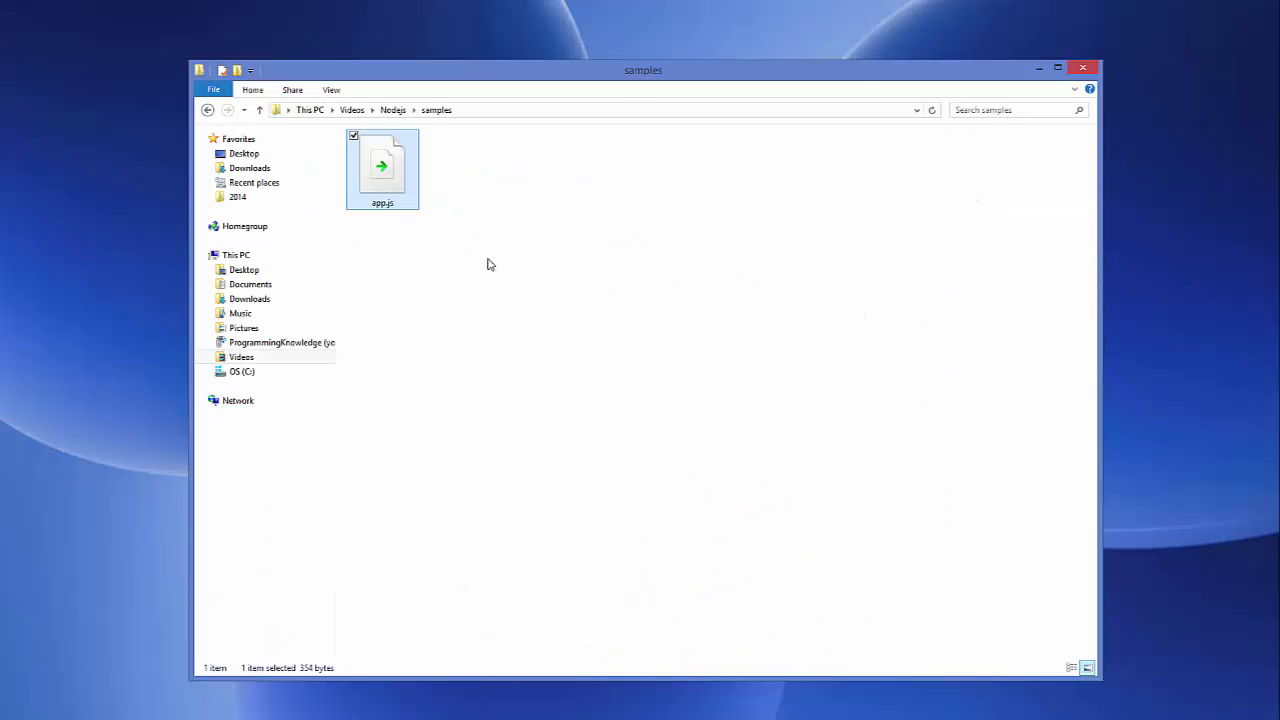
Check the samples folder's full path, open a command window in that folder, and move the window clear of app.js.
{"action": "left_click", "coordinate": [470, 227]}
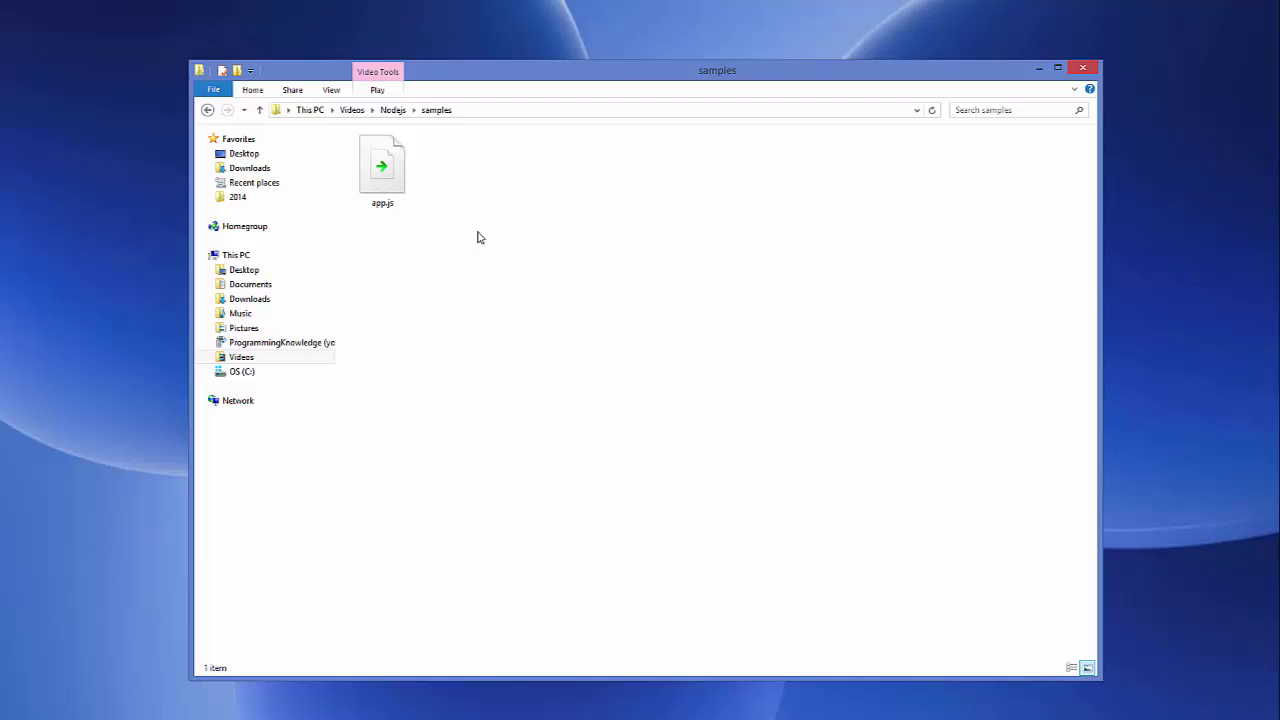
{"action": "left_click", "coordinate": [474, 114]}
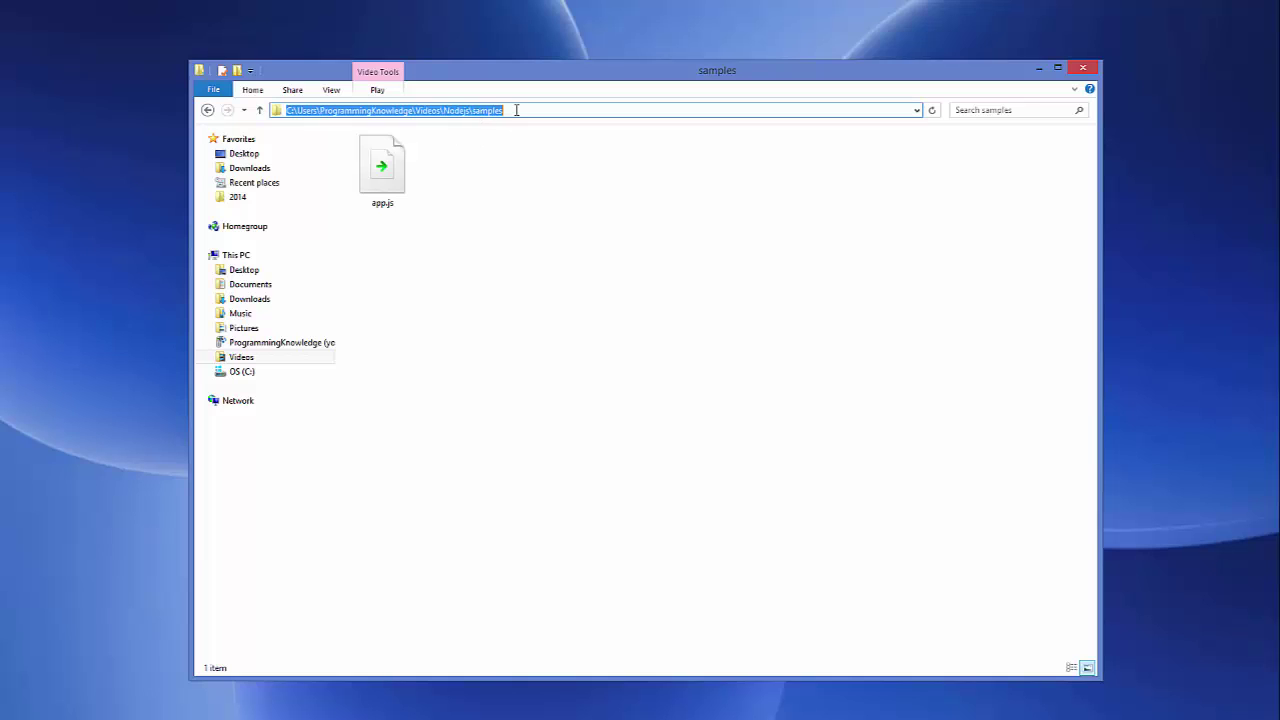
{"action": "left_click", "coordinate": [517, 110]}
{"action": "left_click_drag", "start_coordinate": [517, 110], "coordinate": [285, 108]}
{"action": "left_click", "coordinate": [478, 250]}
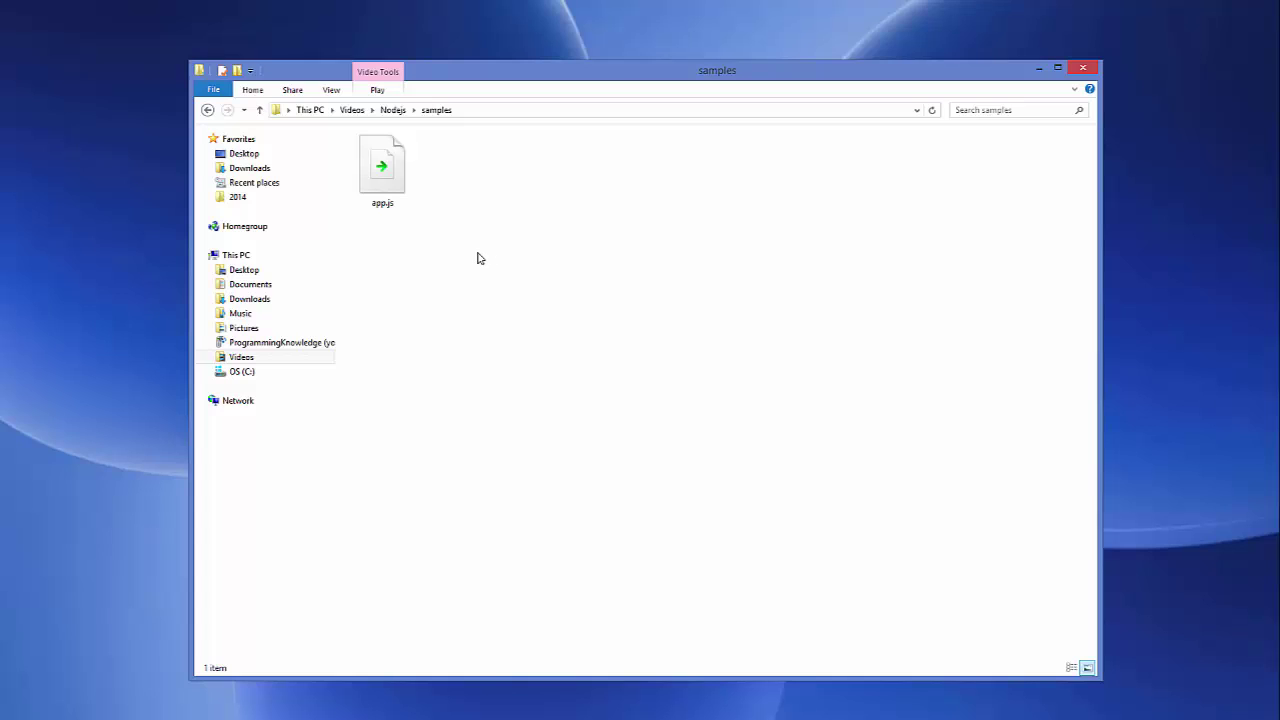
{"action": "right_click", "coordinate": [478, 254], "text": "shift"}
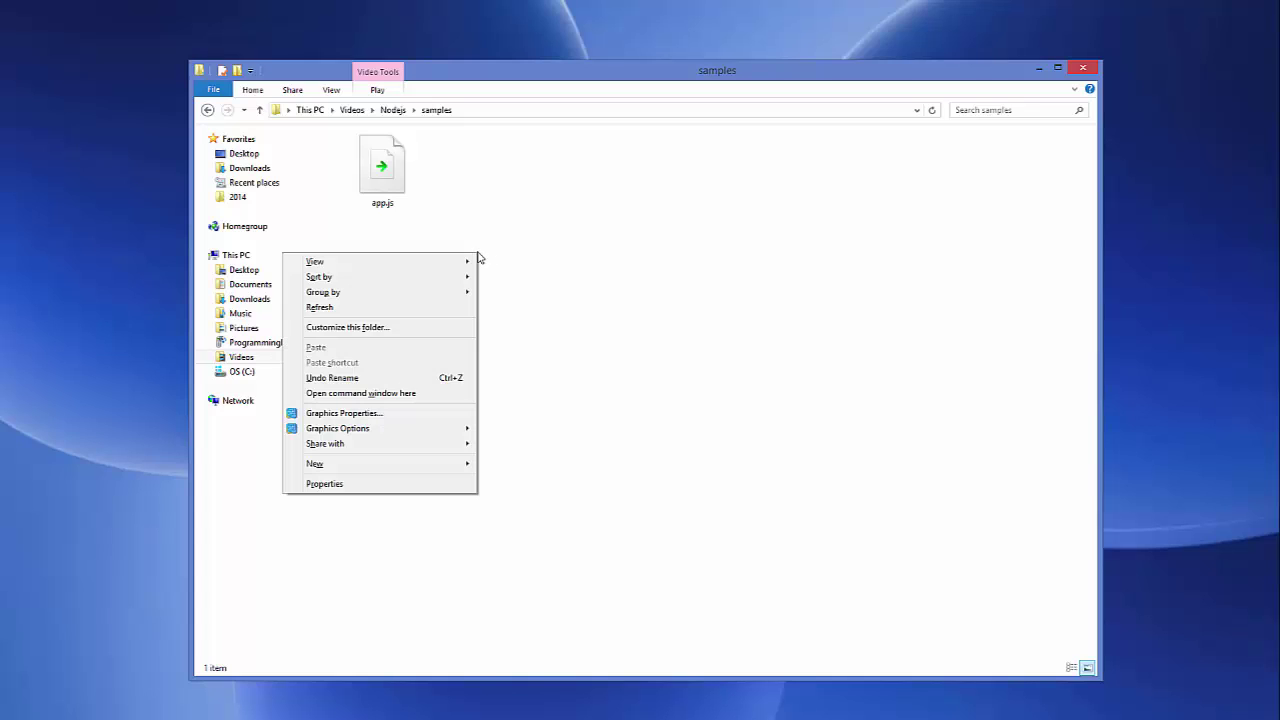
{"action": "left_click", "coordinate": [354, 400]}
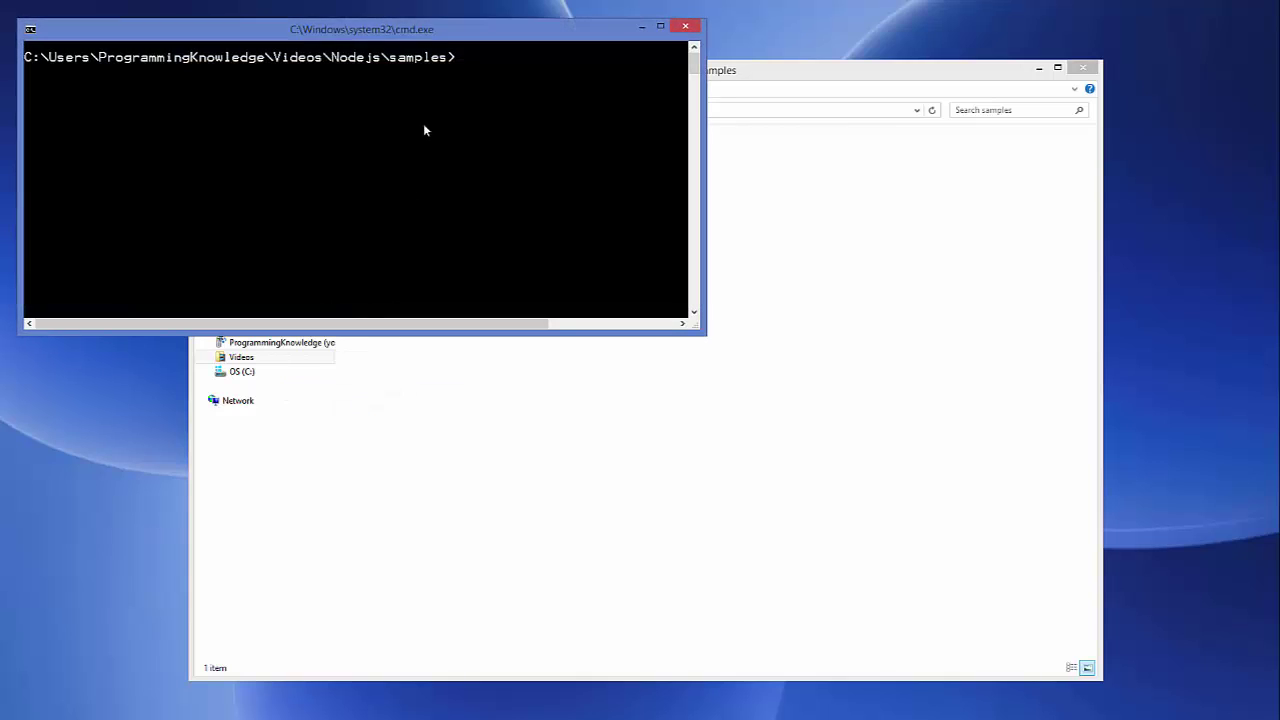
{"action": "left_click_drag", "start_coordinate": [446, 38], "coordinate": [805, 260]}
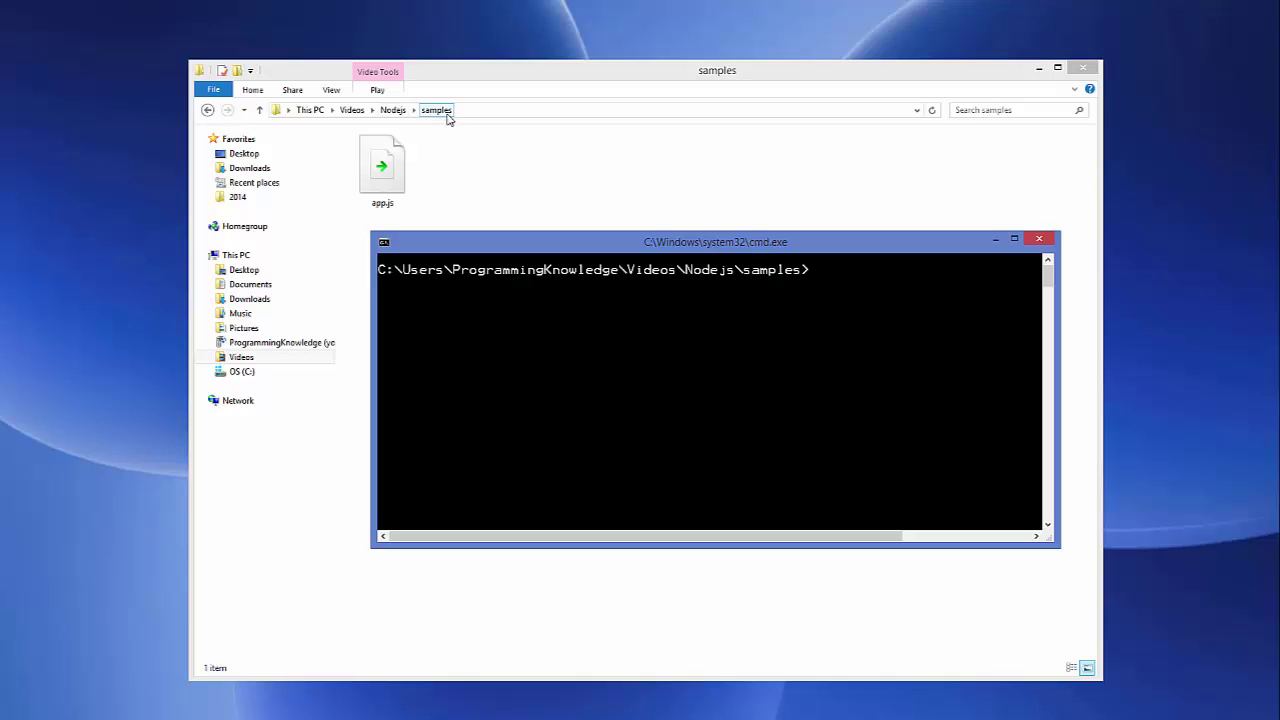
{"action": "left_click_drag", "start_coordinate": [560, 238], "coordinate": [514, 268]}
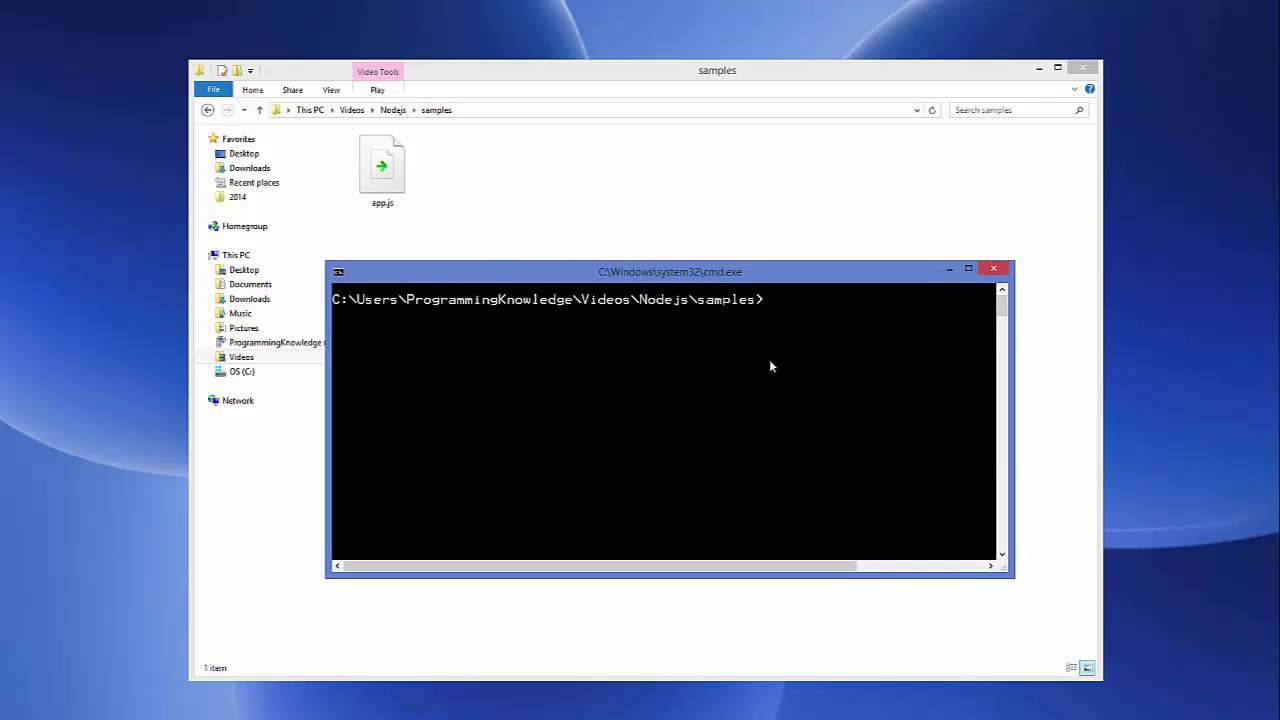
Start the sample server by running node app.js in the command window.
{"action": "type", "text": "node"}
{"action": "type", "text": "app.js"}
{"action": "key", "text": "Return"}
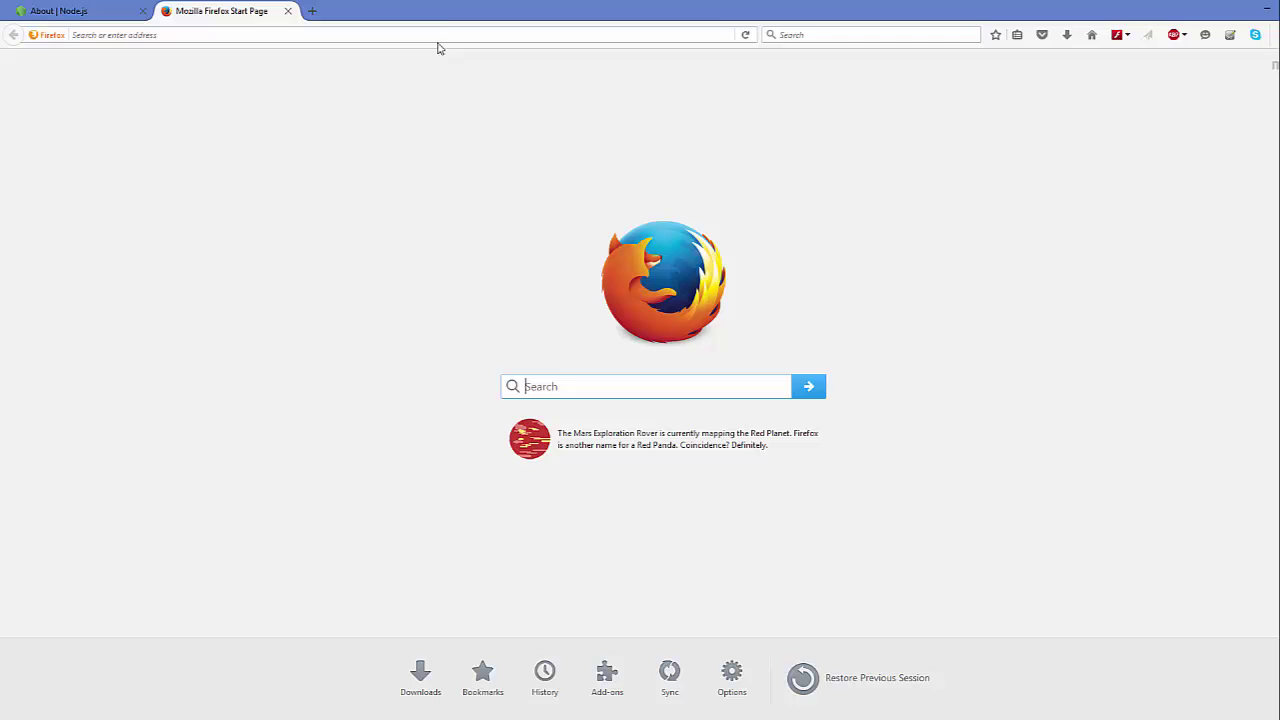
Load 127.0.0.1:3000 in a separate Firefox tab, highlight the server's response text, and minimize the browser.
{"action": "left_click", "coordinate": [444, 35]}
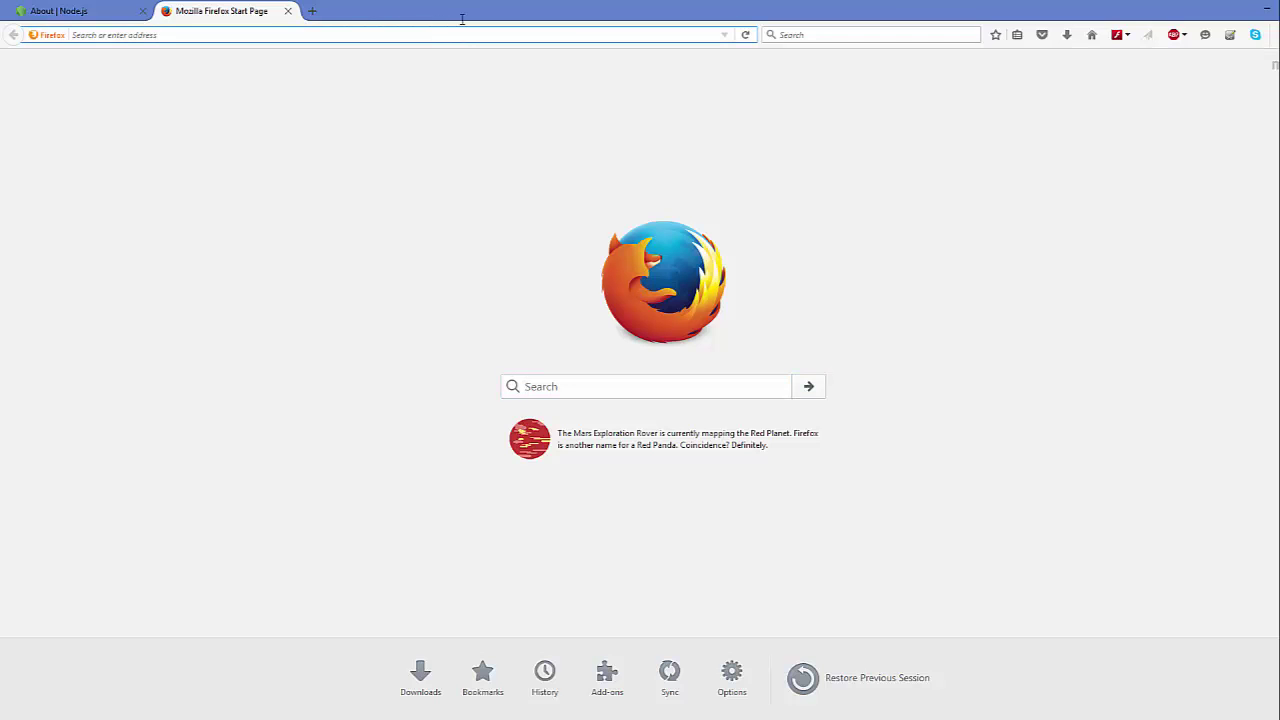
{"action": "type", "text": "12"}
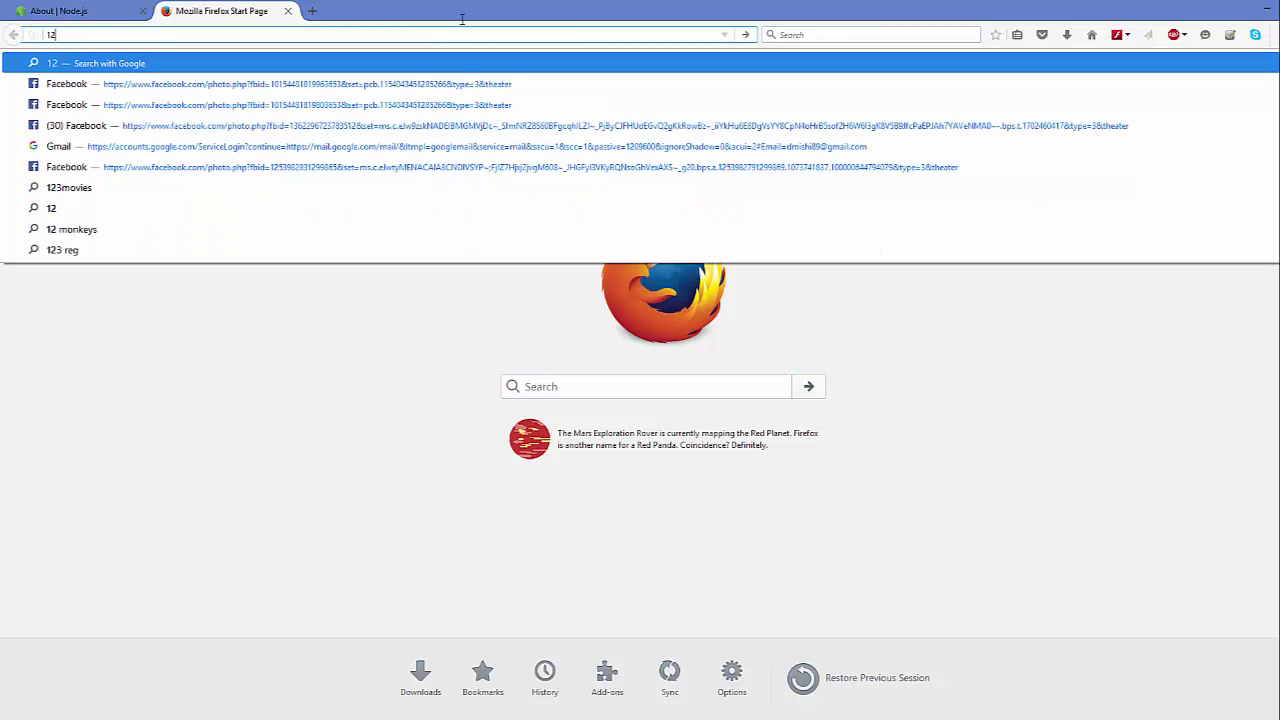
{"action": "type", "text": "7"}
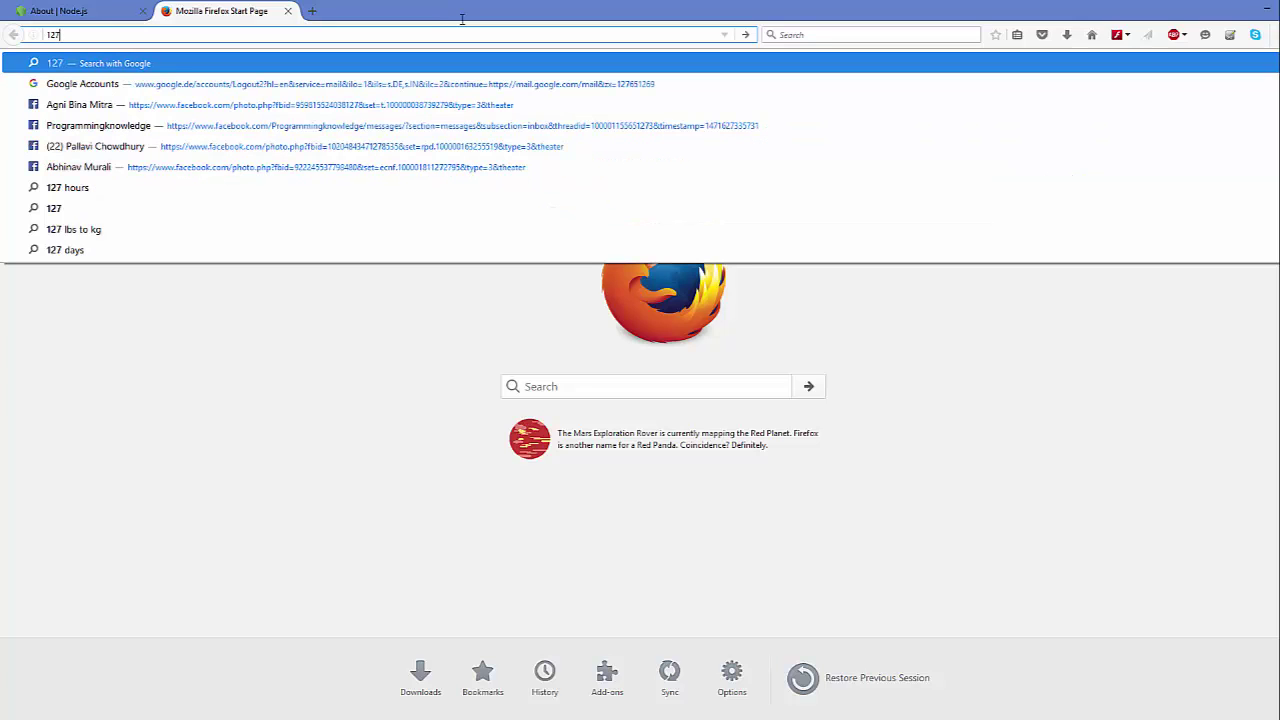
{"action": "type", "text": ".0.0."}
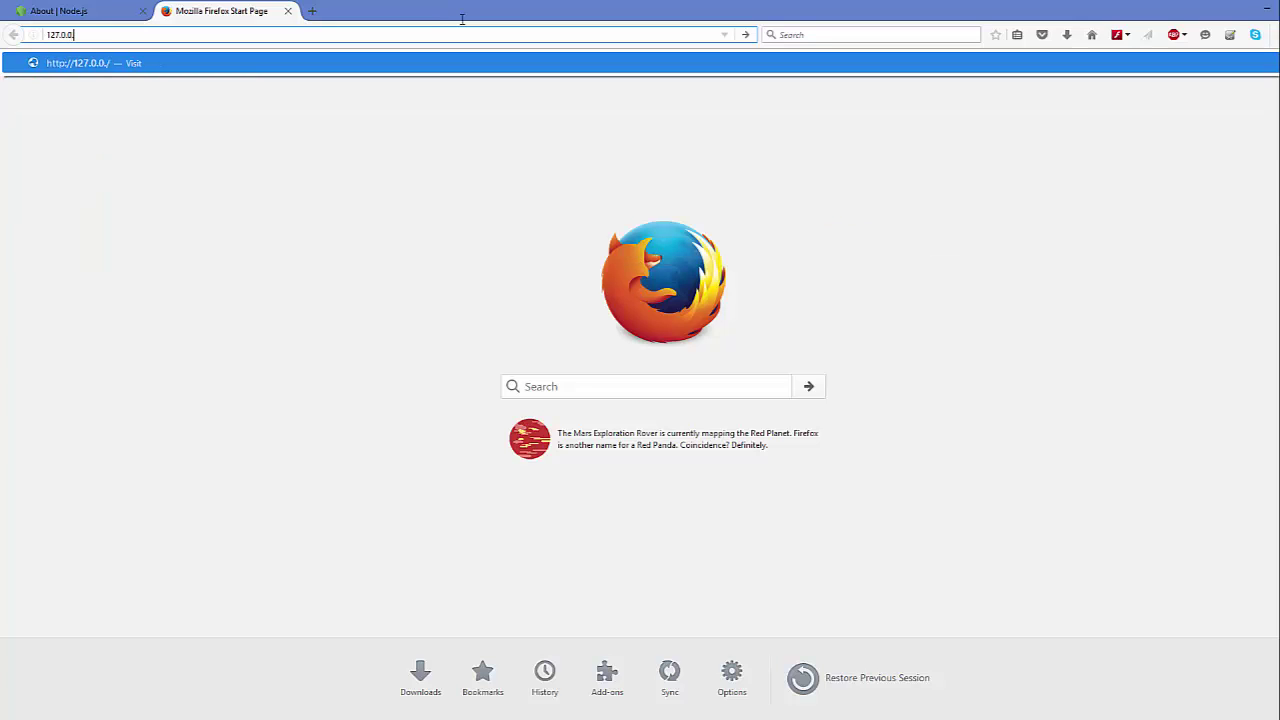
{"action": "type", "text": "1:"}
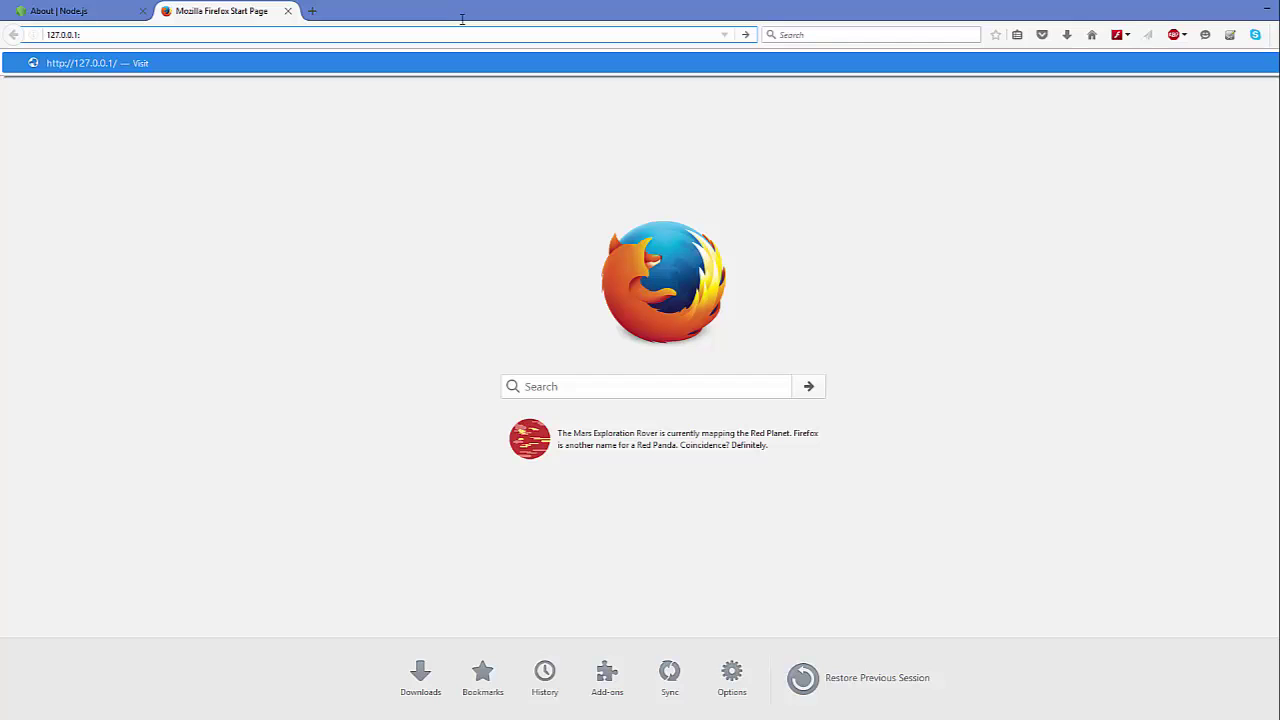
{"action": "type", "text": "3000"}
{"action": "key", "text": "Return"}
{"action": "key", "text": "alt+Tab"}
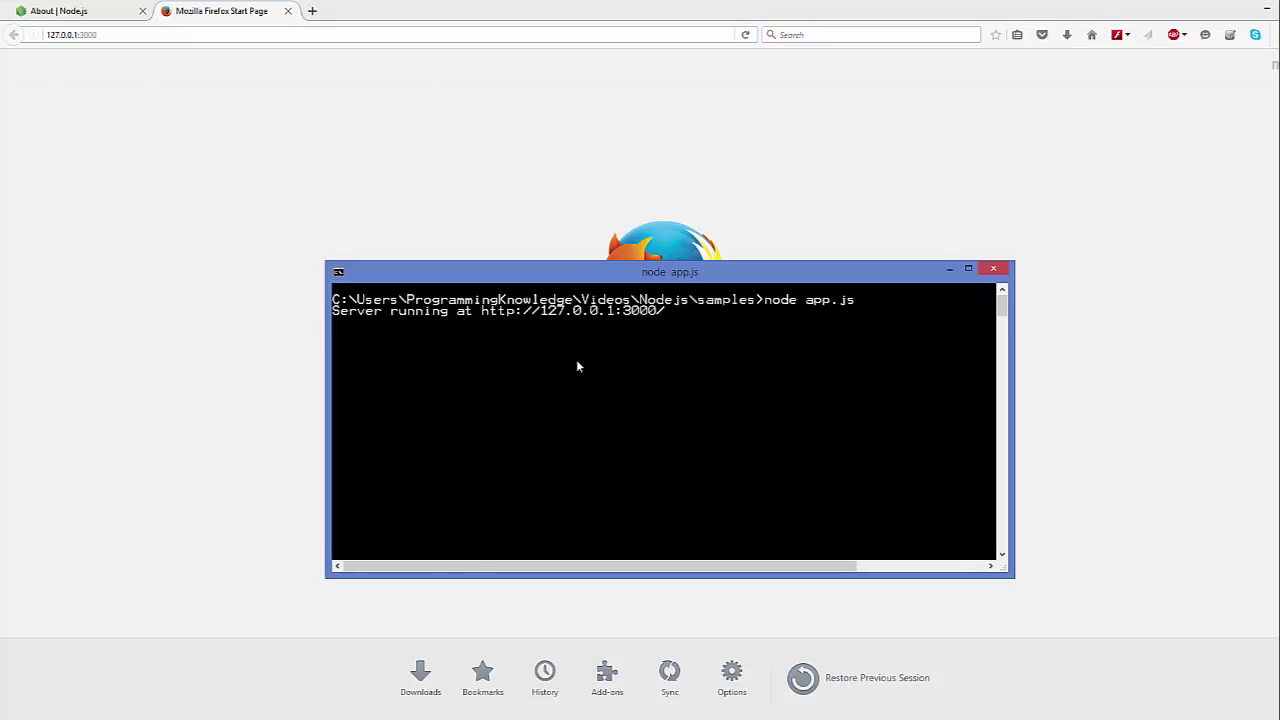
{"action": "left_click", "coordinate": [226, 38]}
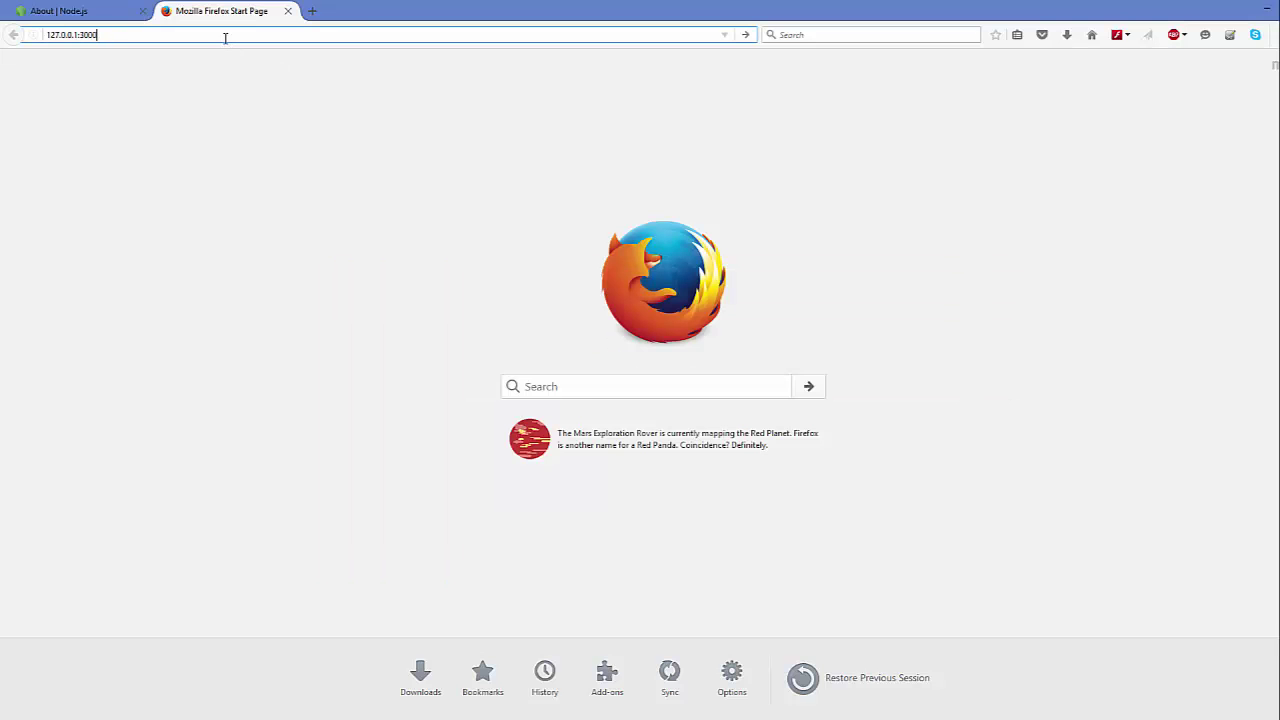
{"action": "key", "text": "Return"}
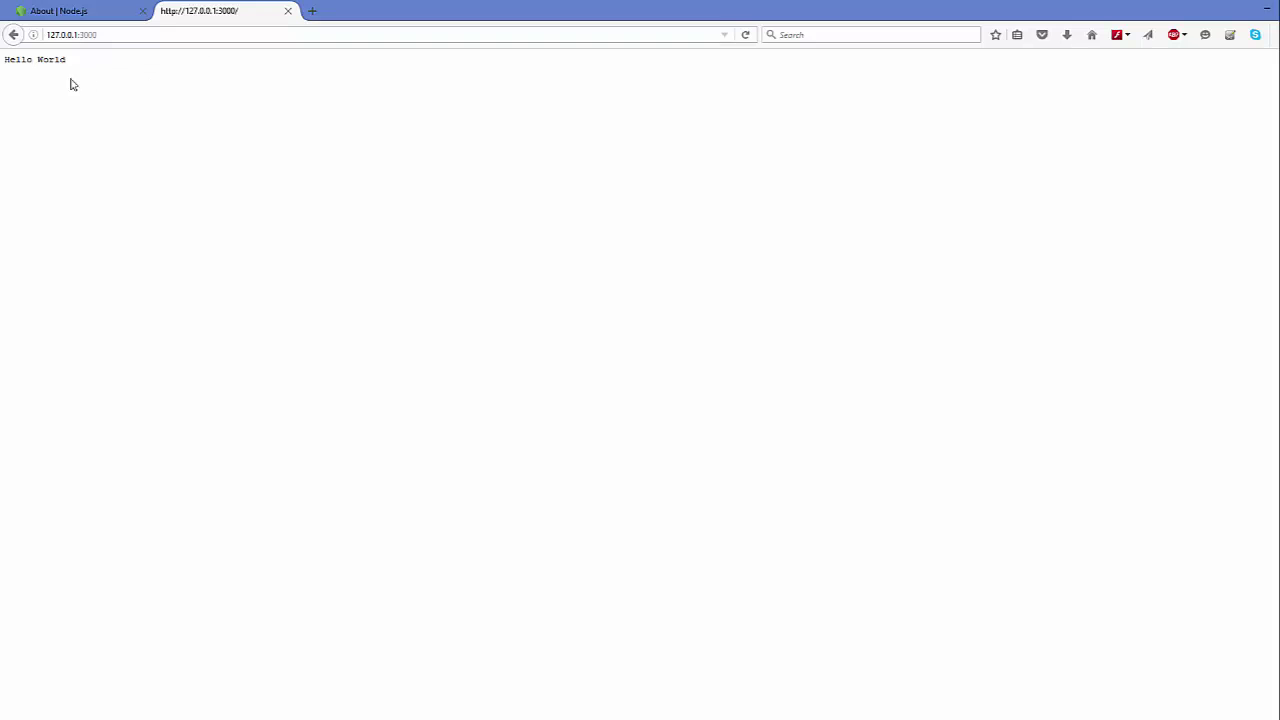
{"action": "left_click_drag", "start_coordinate": [82, 65], "coordinate": [4, 58]}
{"action": "left_click", "coordinate": [1267, 12]}
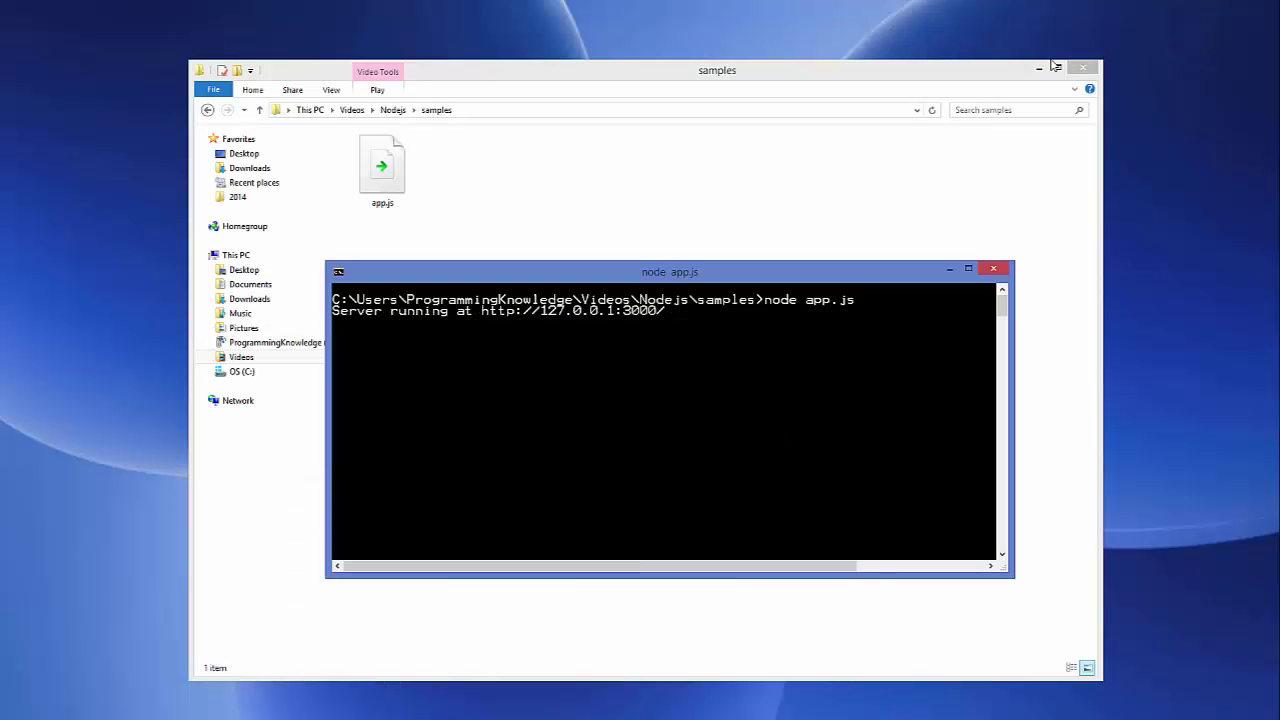